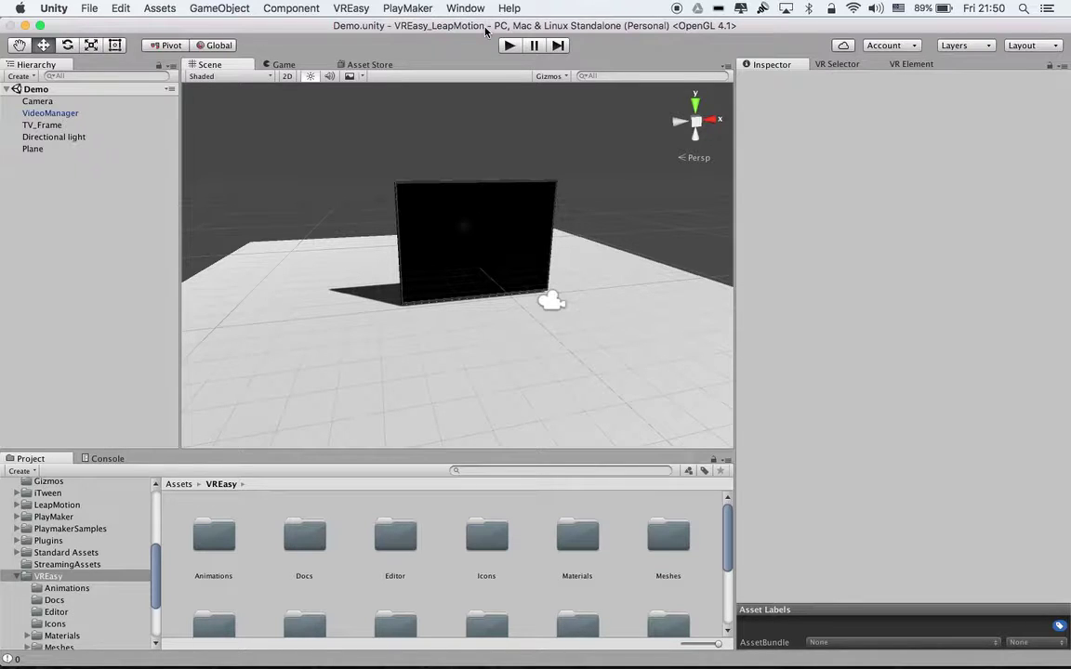
Step: Review the VREasy VR Selector and VR Element options and Action type list, then open the VREasy manual PDF
click(837, 64)
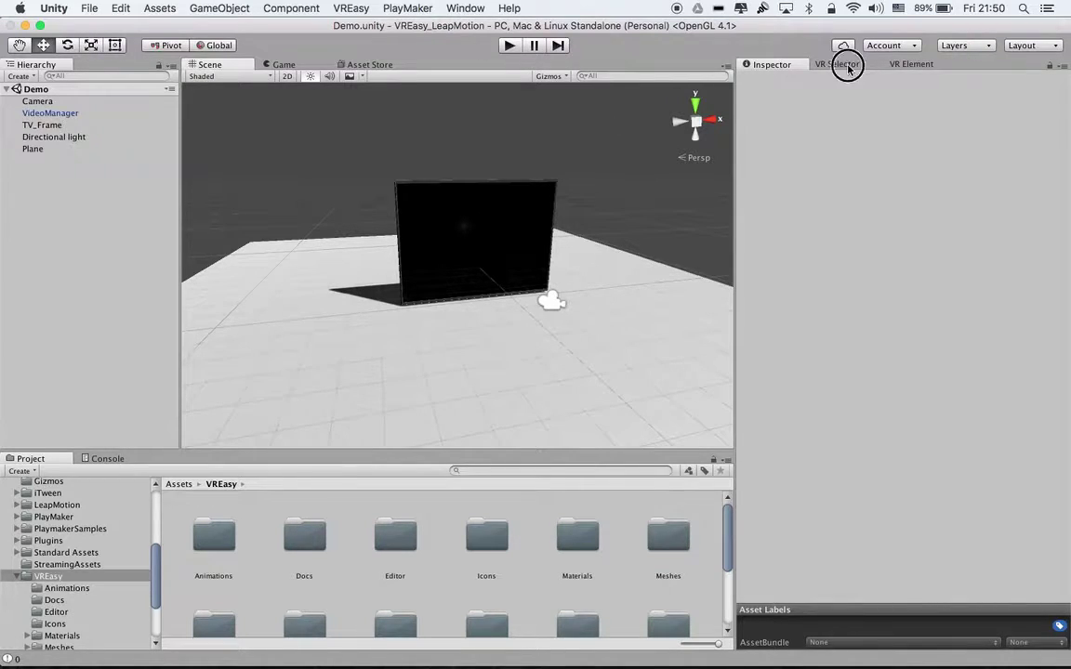
click(904, 65)
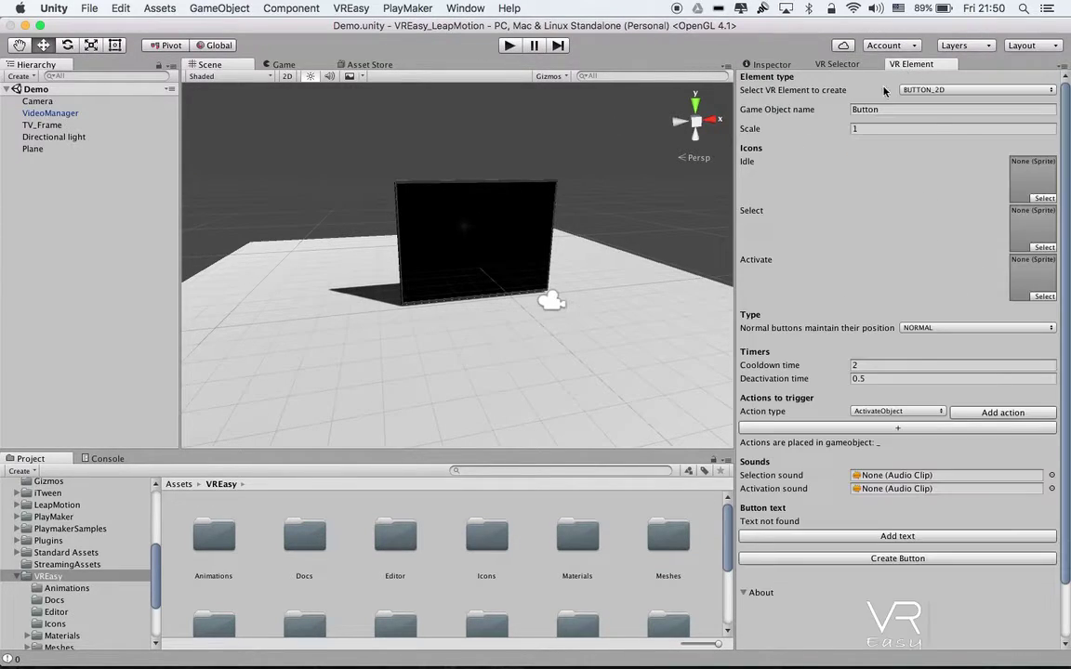
click(855, 413)
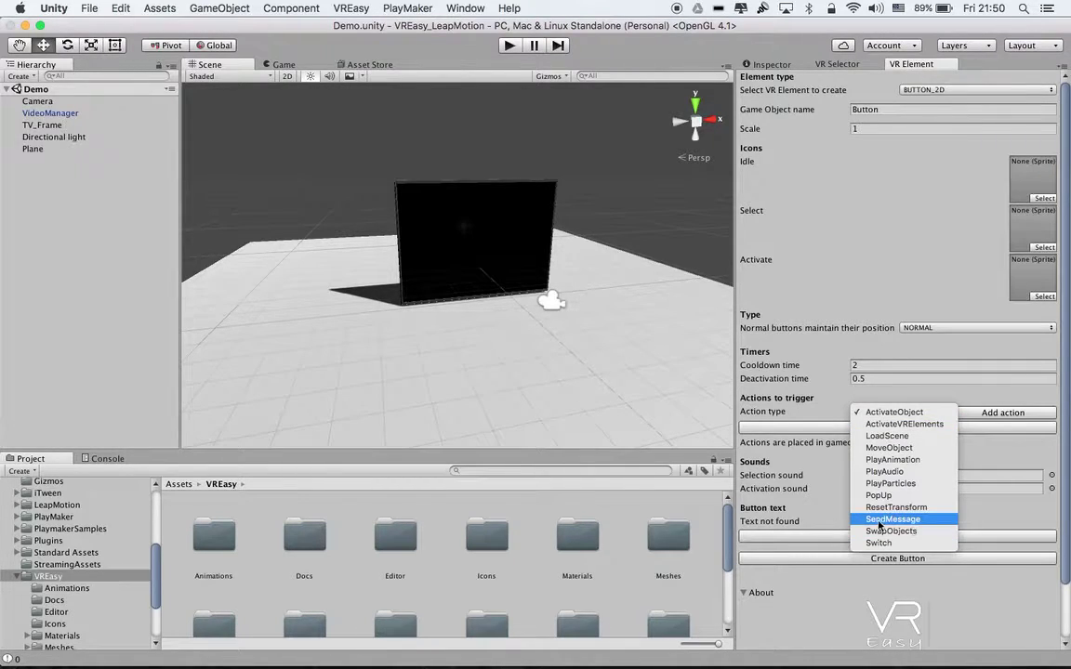
click(614, 28)
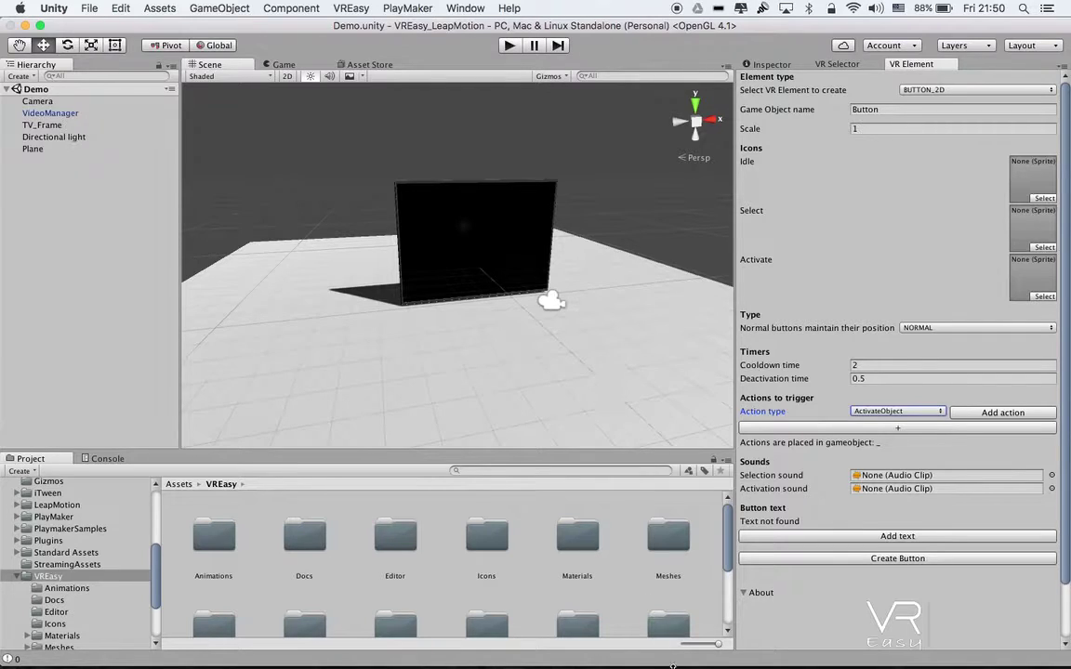
click(641, 635)
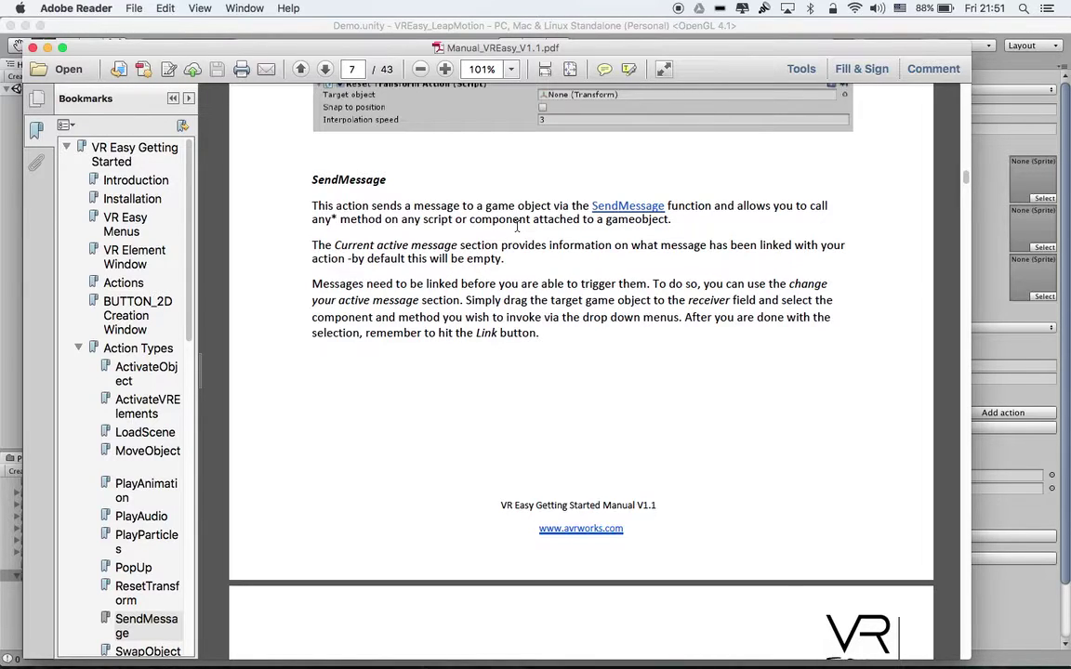
Step: Read the manual's SendMessage section on page 7, then bring Unity back to the front
click(474, 26)
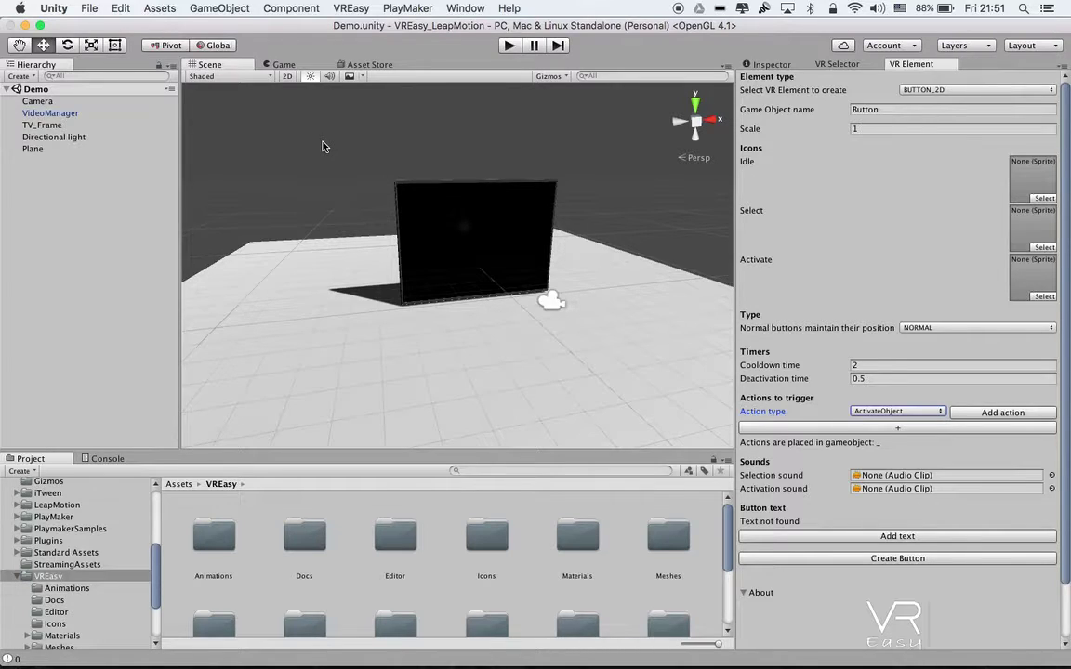
Step: Select the TV screen object in the EasyMovieTexture demo scene
scroll(130, 521, up, 10)
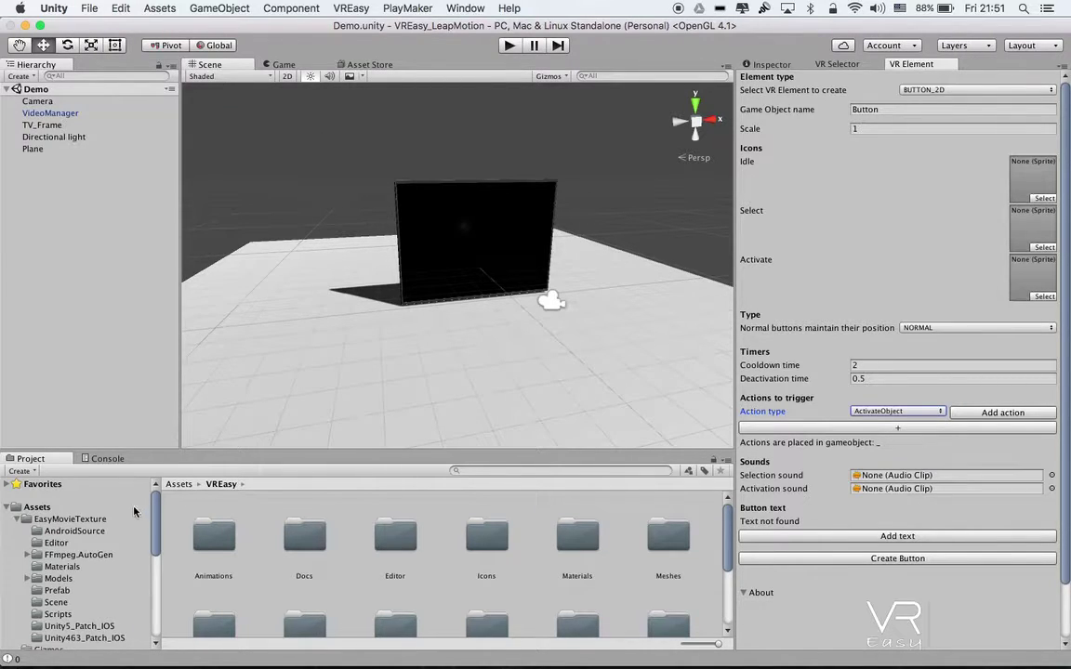
click(88, 519)
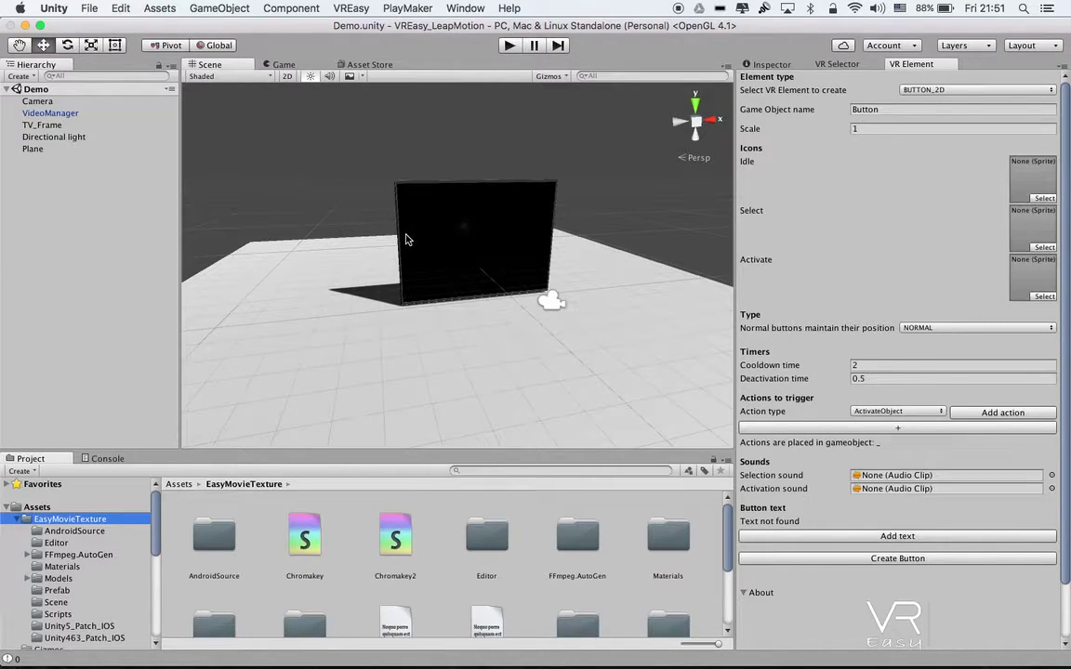
mouse_move(405, 240)
alt+mouse_down()
mouse_move(402, 258)
mouse_move(409, 253)
alt+mouse_up()
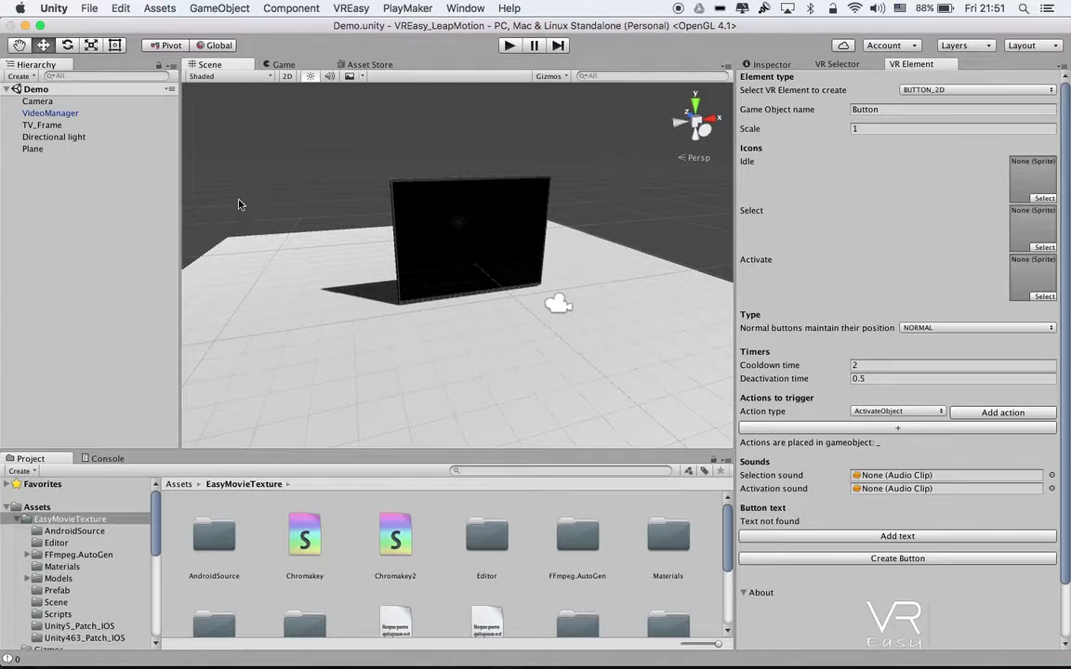
click(406, 226)
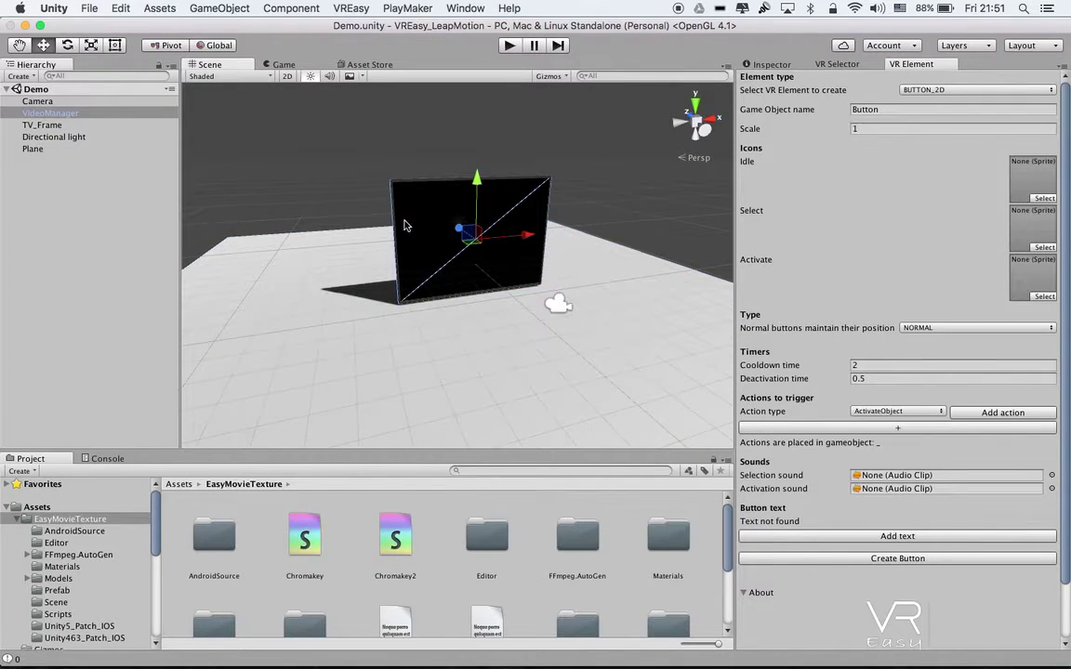
alt+drag(441, 238, 705, 252)
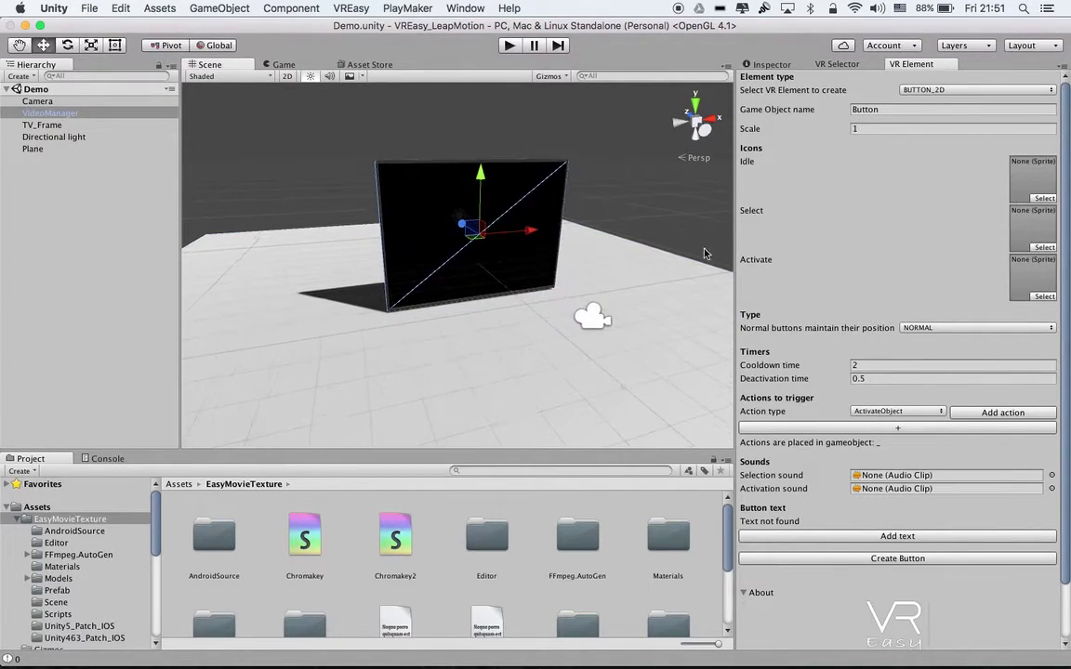
Step: Expand Media Player Ctrl's Target Material list in the Inspector, briefly toggling Obj Resize
click(772, 65)
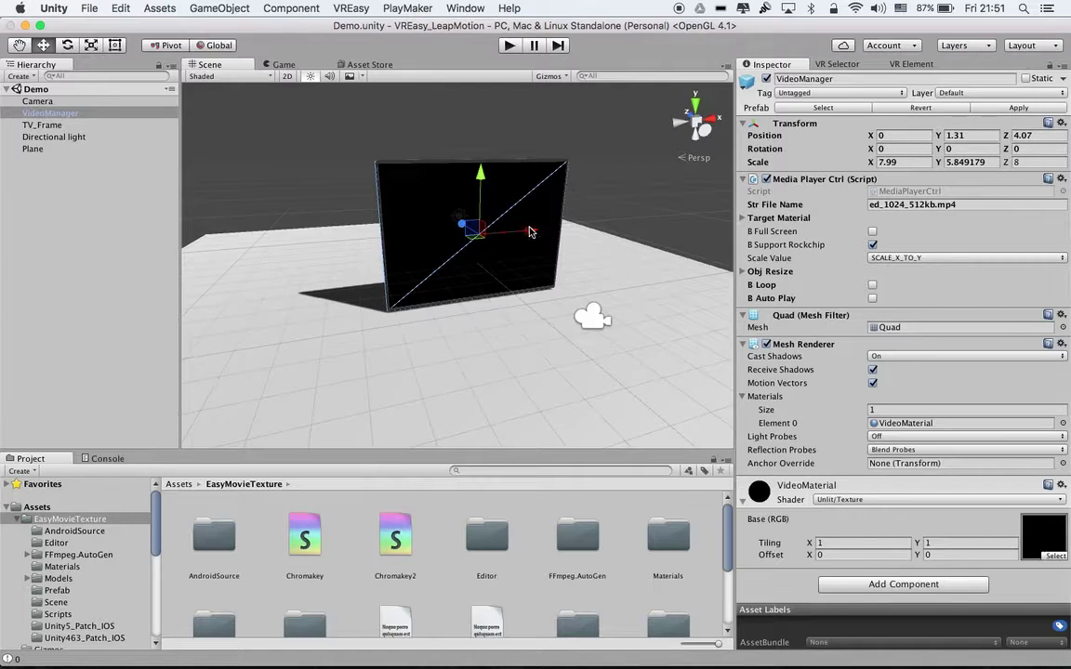
click(743, 220)
click(743, 219)
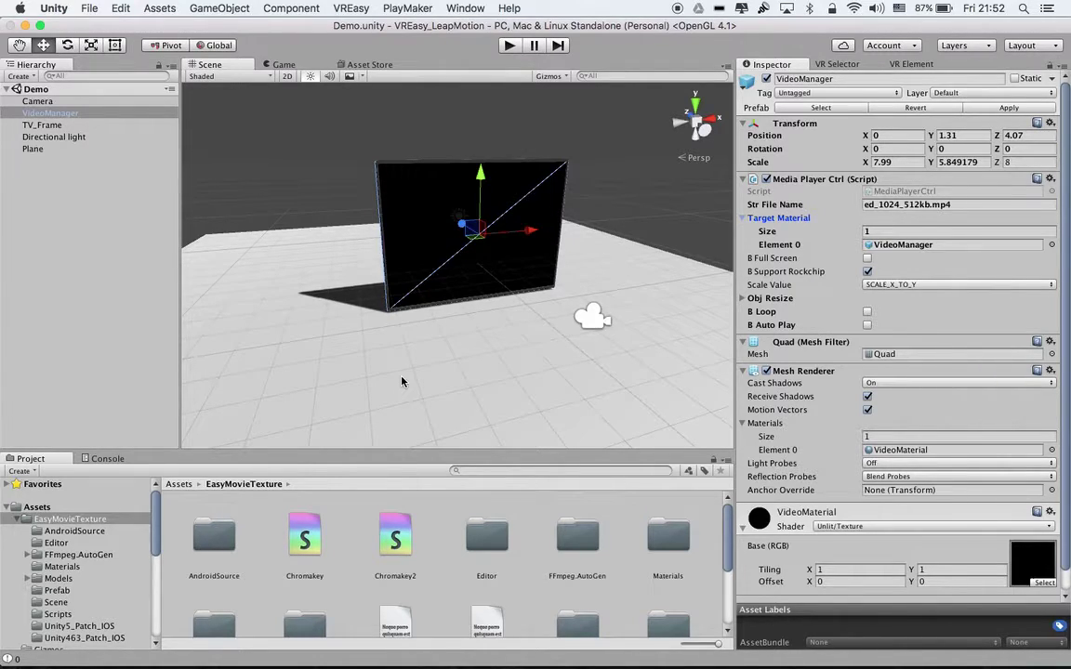
click(764, 300)
click(764, 299)
Step: Run the scene and use the Game view Play and stop buttons to start and stop the video
click(514, 47)
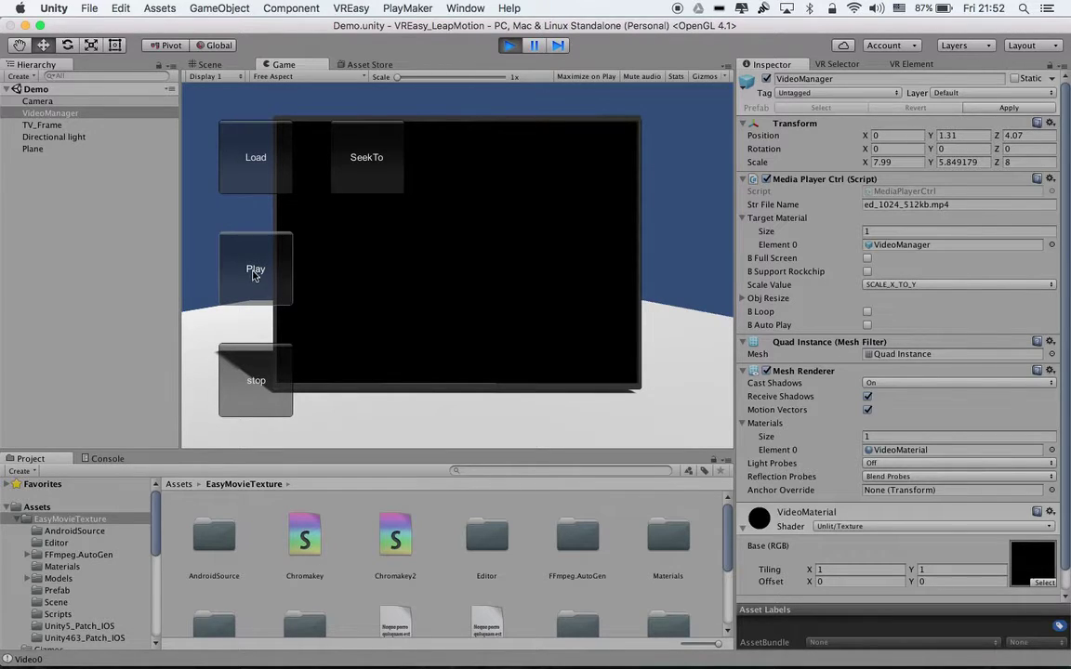
click(37, 101)
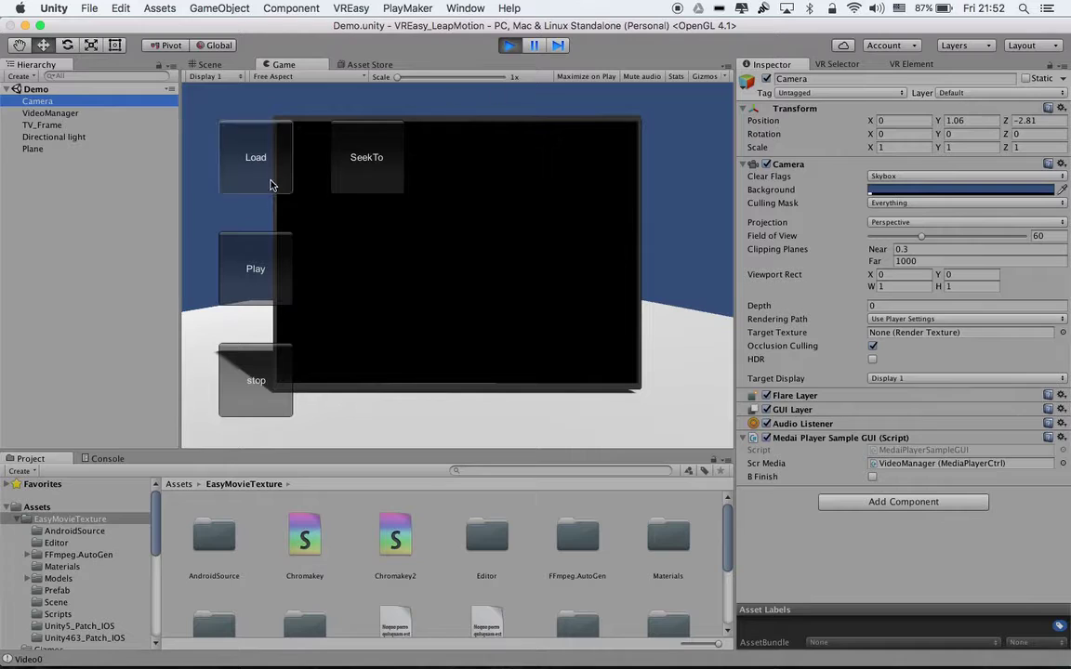
click(260, 268)
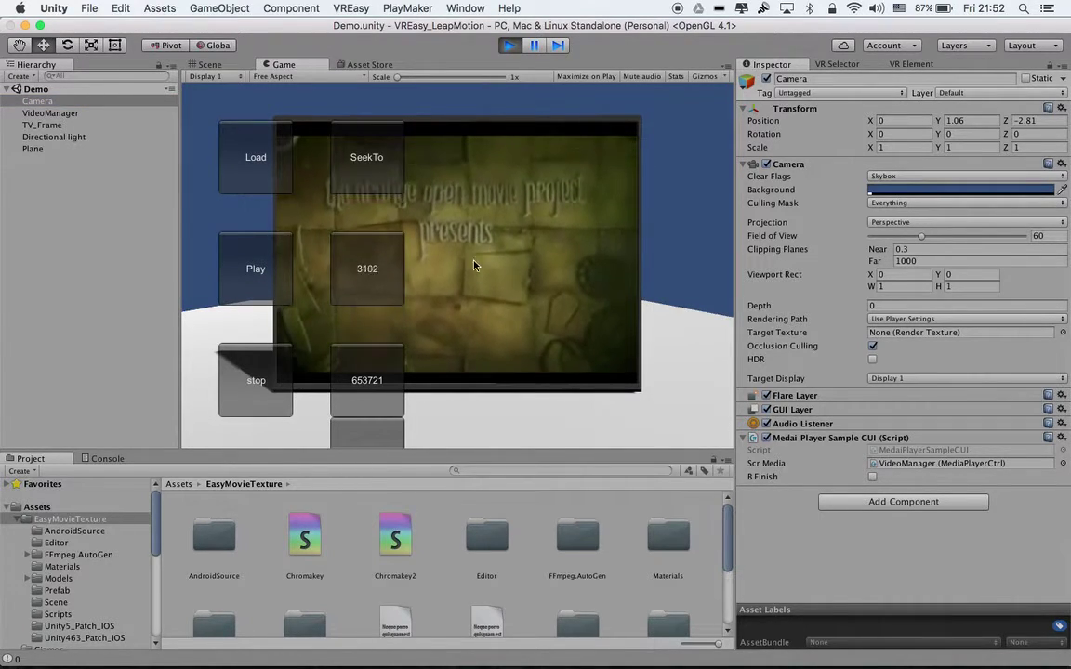
click(260, 369)
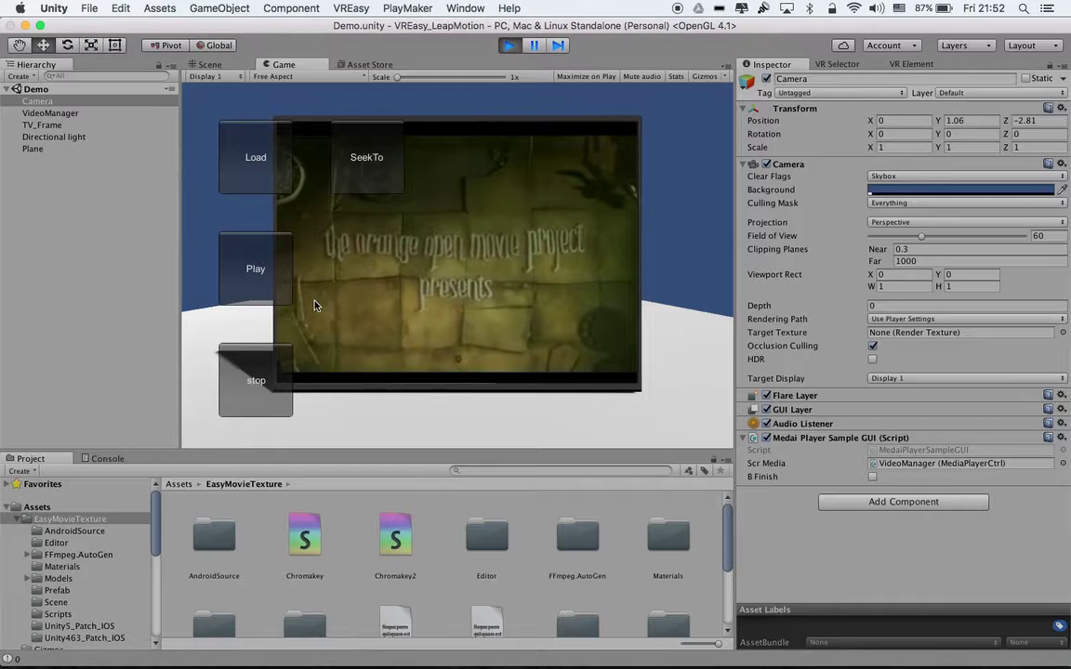
Step: Exit play mode, select VideoManager, and return to the VREasy VR Element settings
click(509, 46)
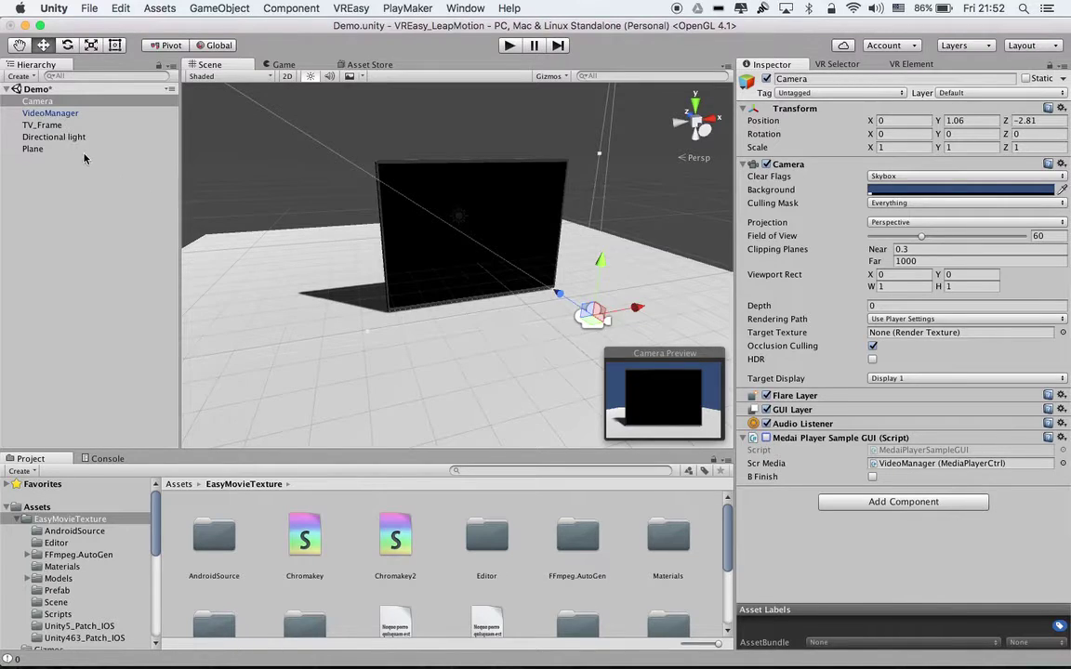
click(49, 113)
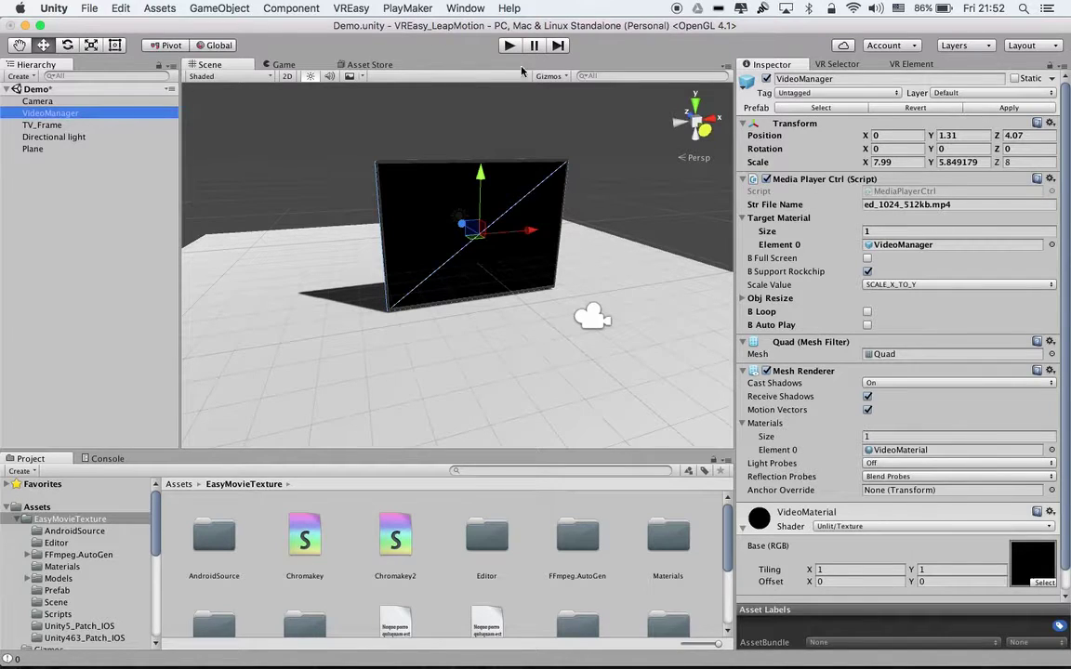
click(909, 65)
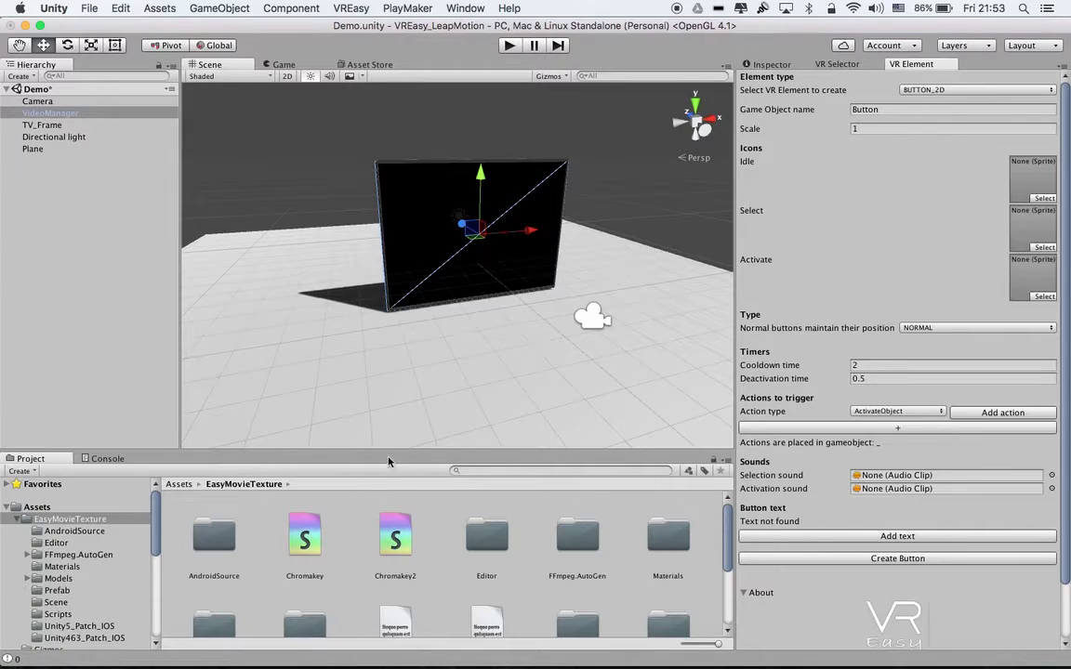
Step: Assign the Play and play_cut textures from VREasy/Icons as the button's Idle, Select and Activate icons
scroll(75, 583, down, 5)
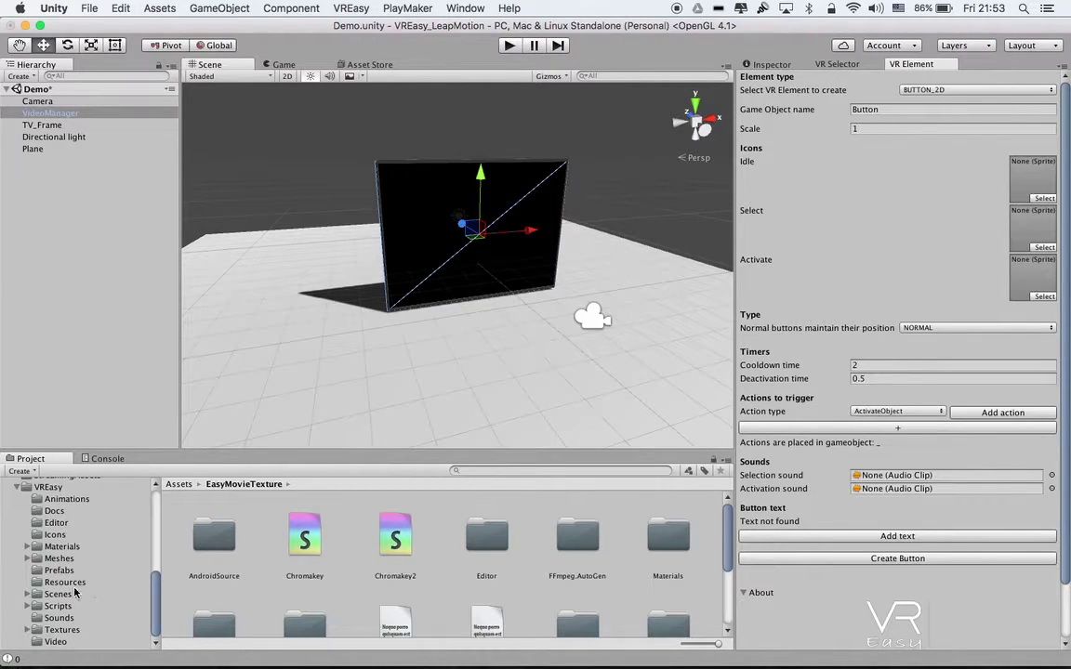
click(55, 535)
scroll(368, 575, down, 5)
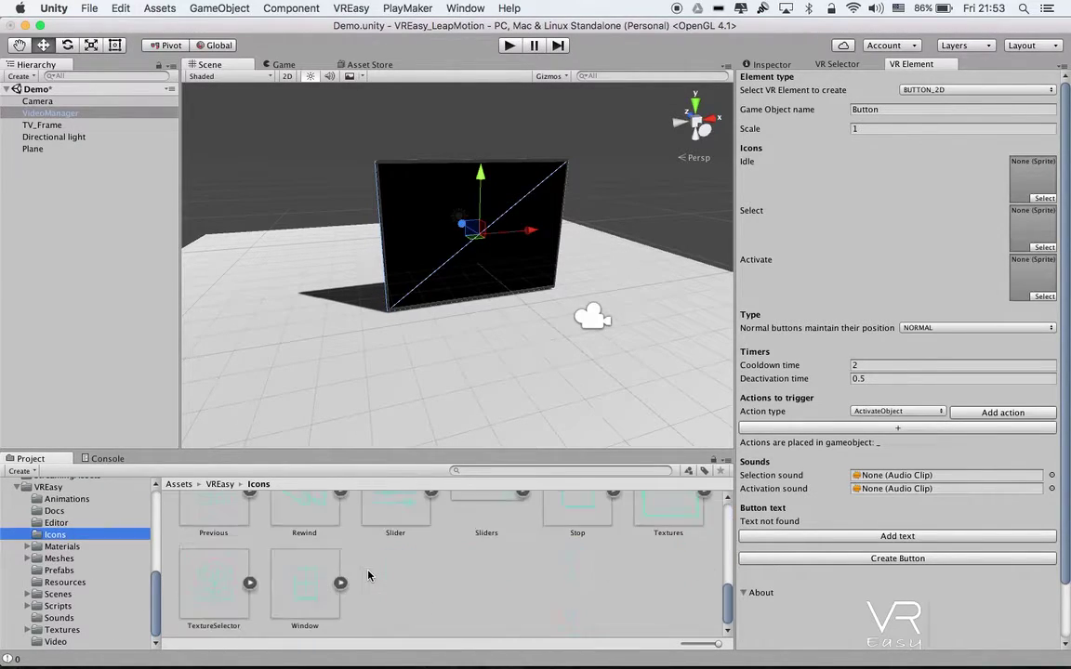
scroll(368, 575, up, 5)
scroll(368, 575, down, 5)
scroll(368, 575, up, 3)
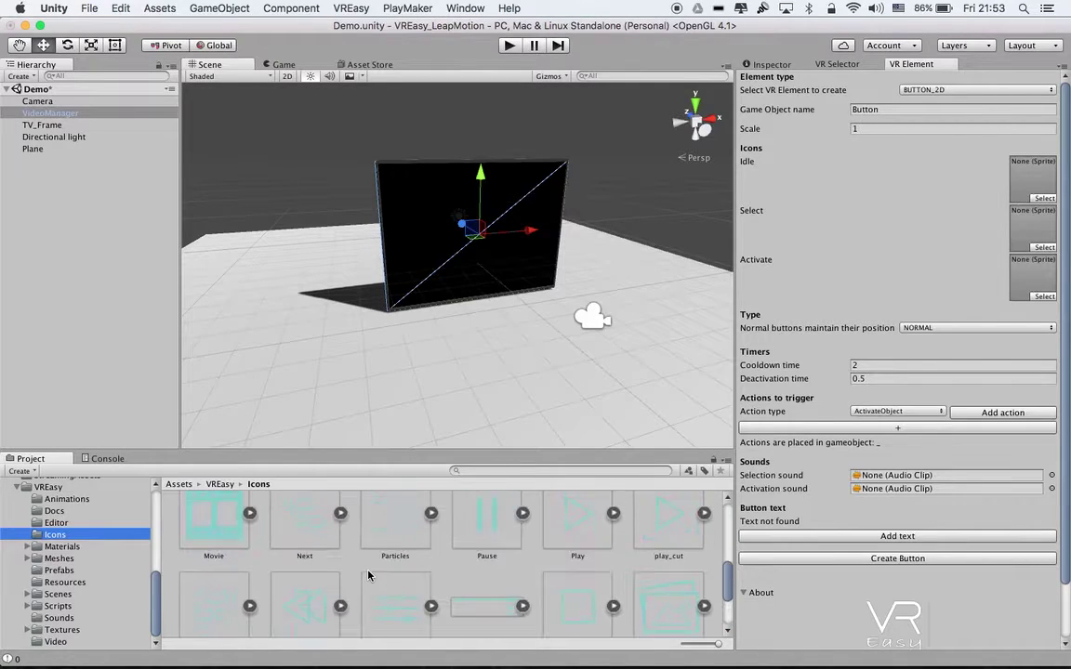
drag(486, 535, 1022, 176)
drag(572, 530, 1014, 229)
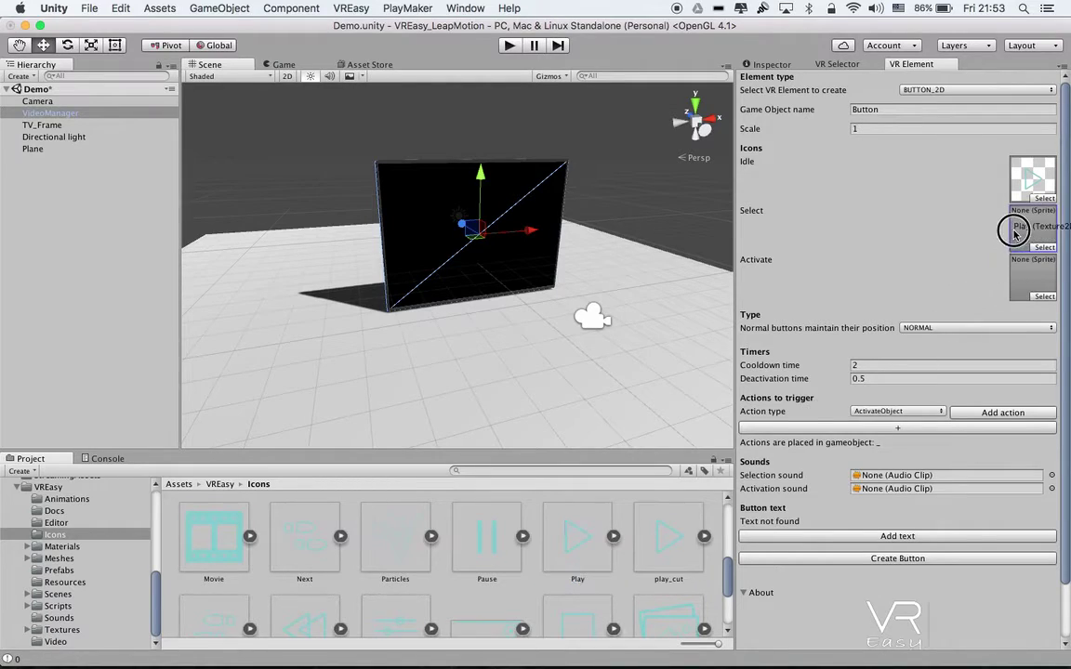
drag(671, 532, 1032, 303)
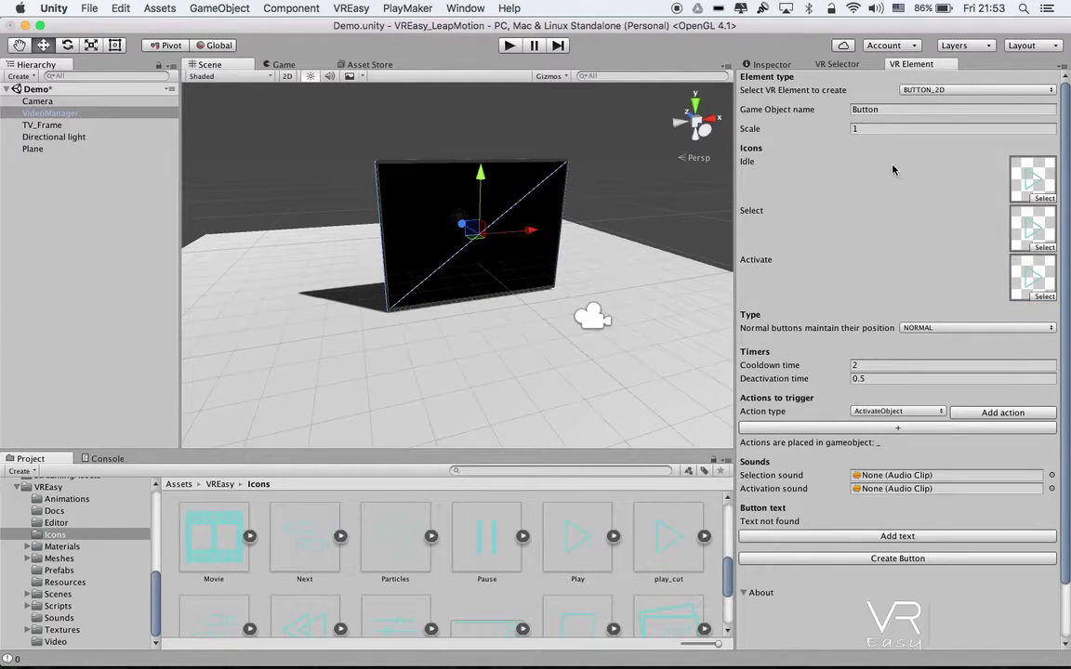
Step: Name the button Play, add a SendMessage action and a 'Play' text label, and create it
click(776, 108)
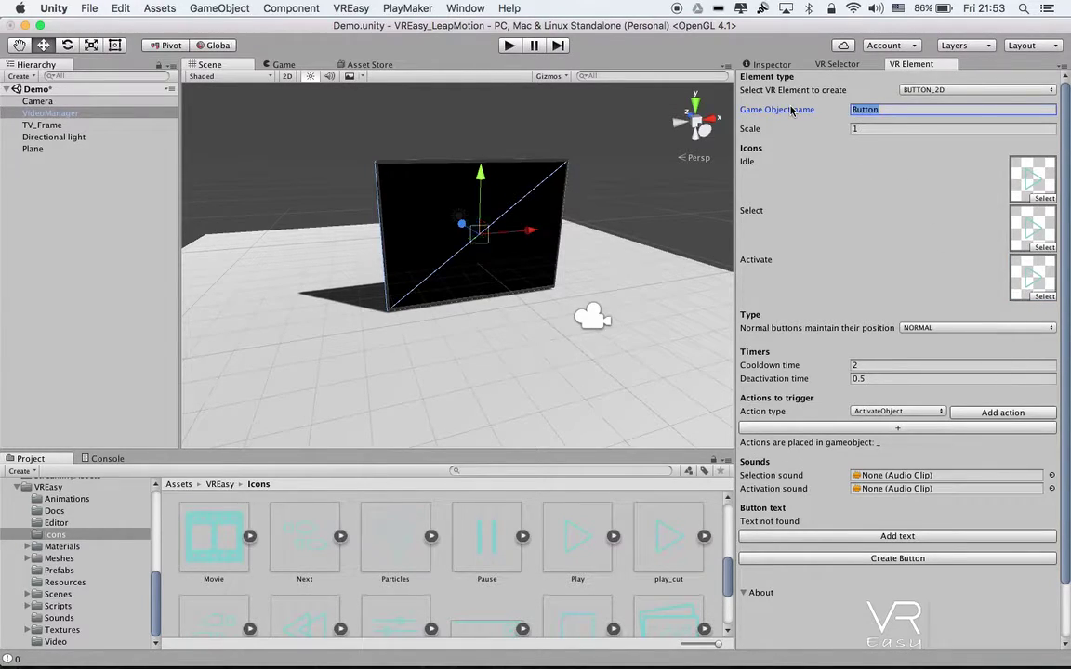
text(Play)
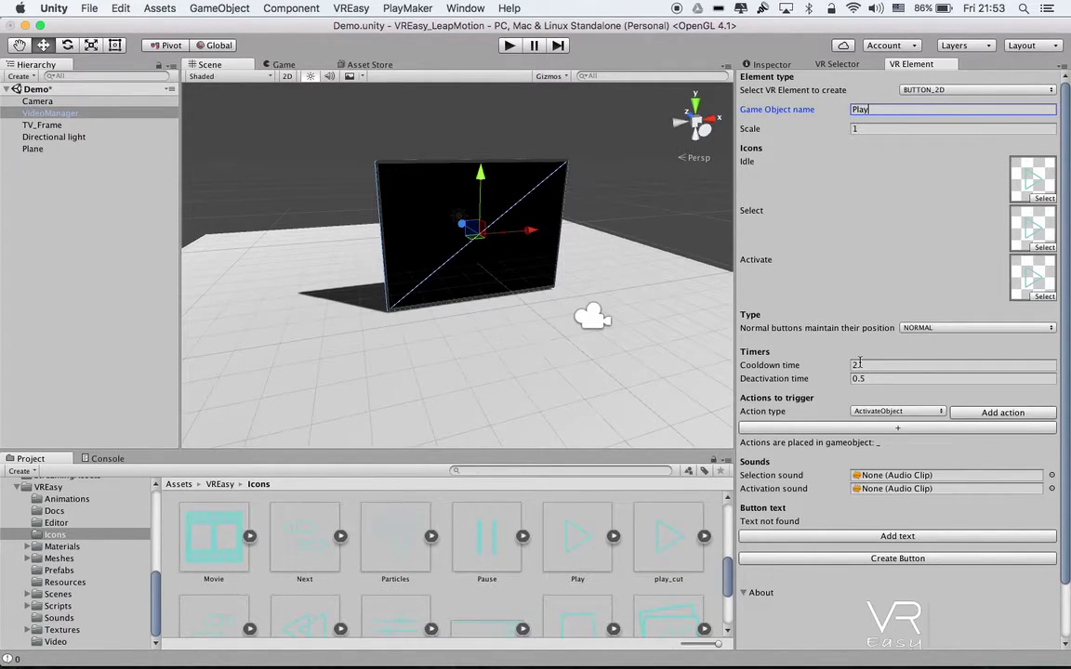
click(889, 411)
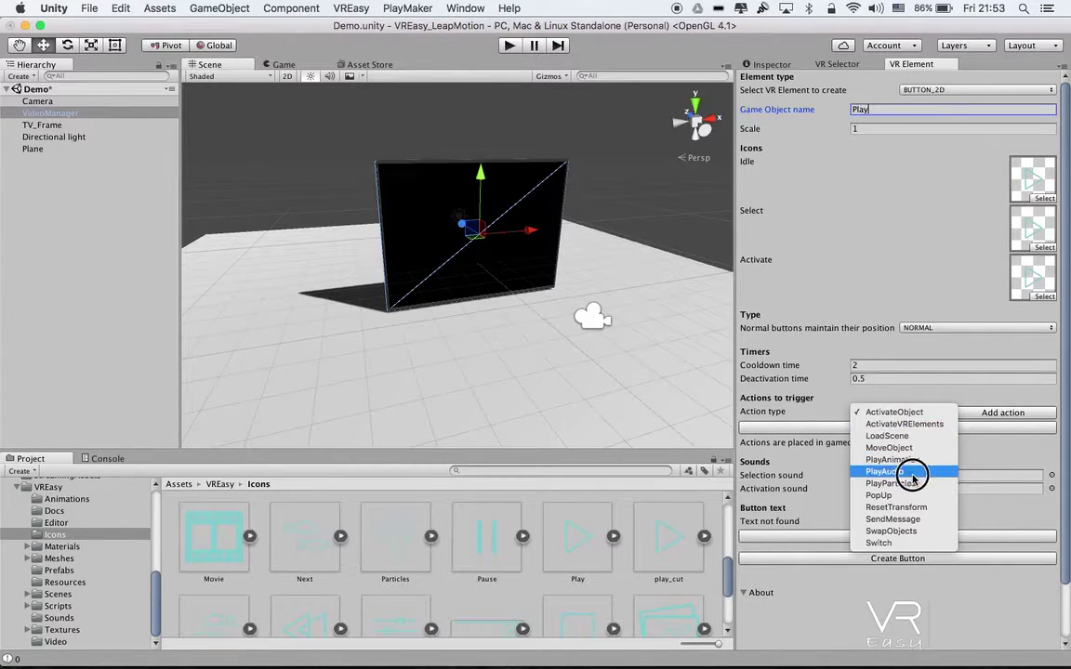
click(885, 520)
click(991, 416)
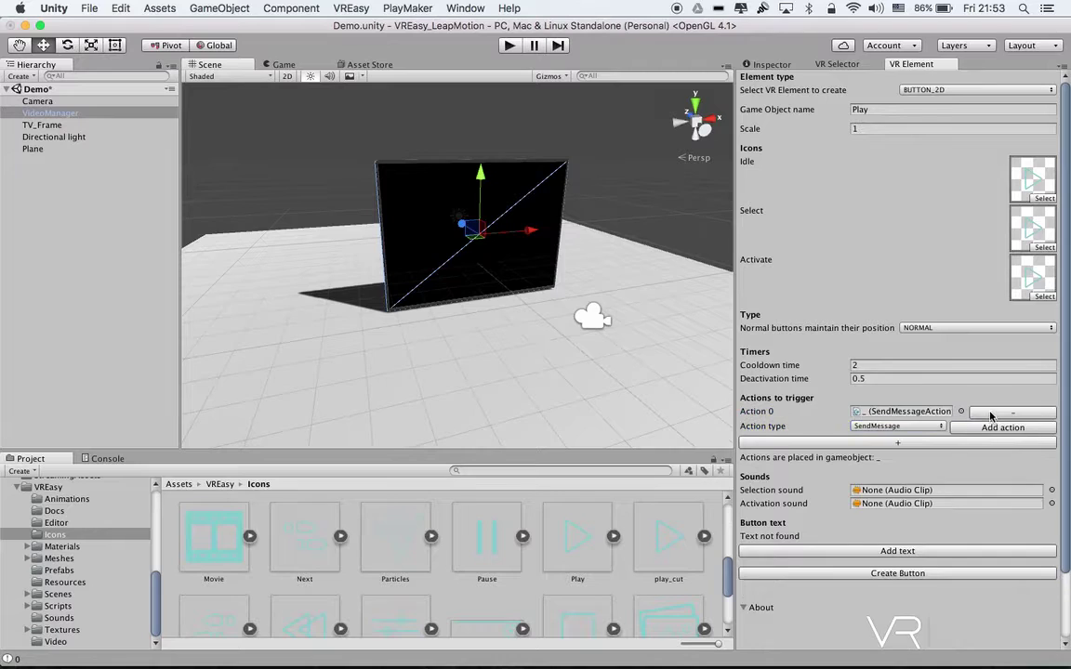
click(956, 550)
click(863, 549)
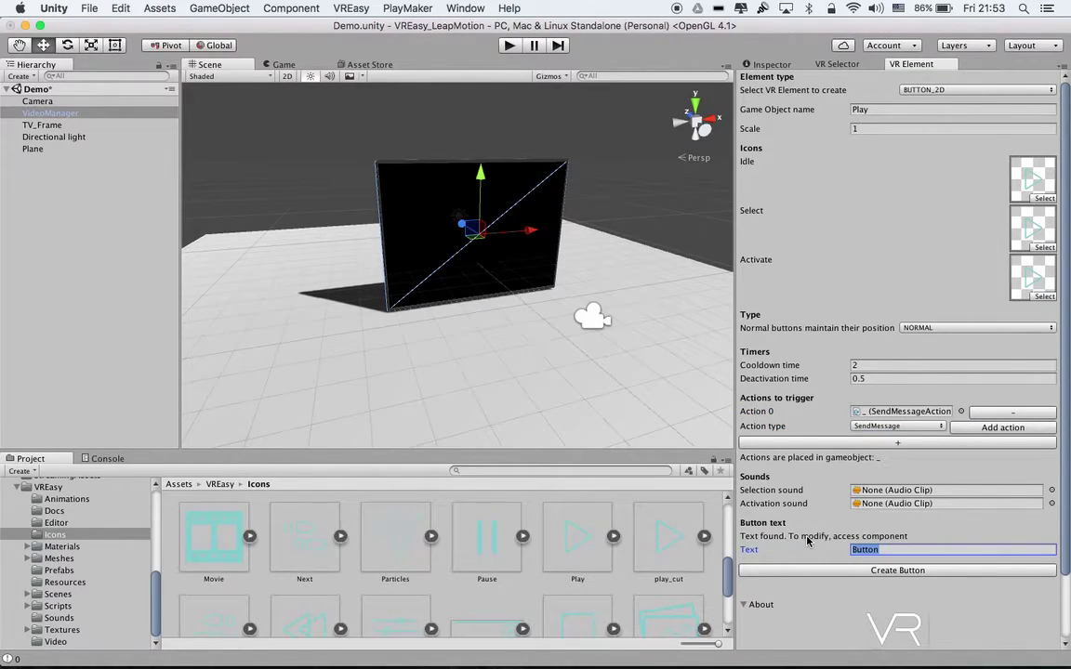
text(Play)
click(875, 567)
alt+drag(571, 352, 490, 274)
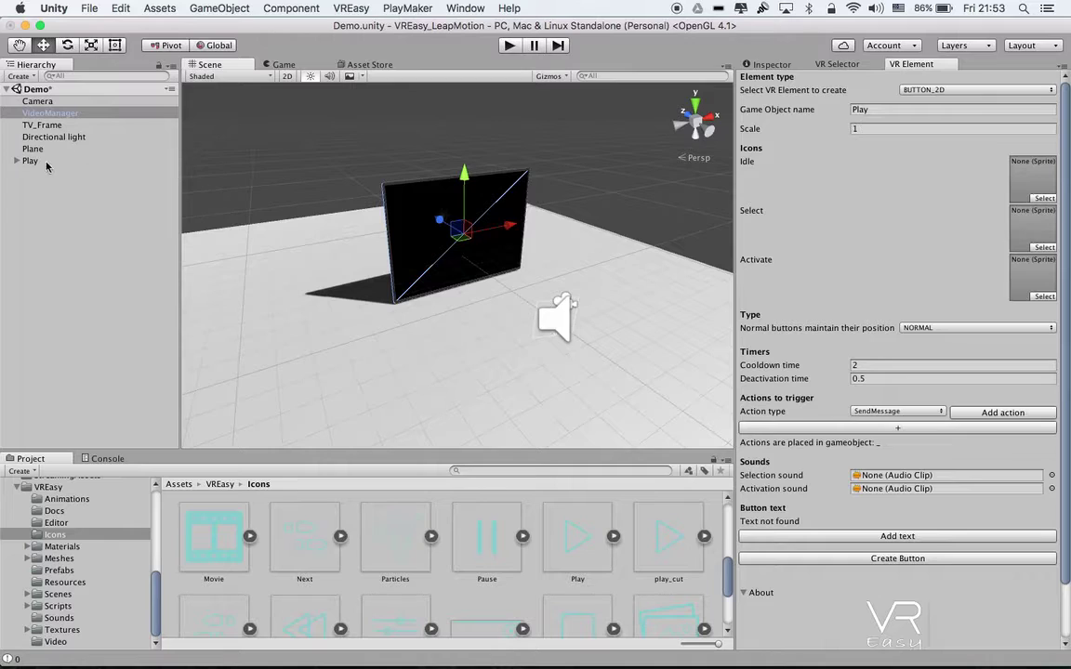
Step: Move the Play button to position 4.8, 3.8, 4
click(42, 161)
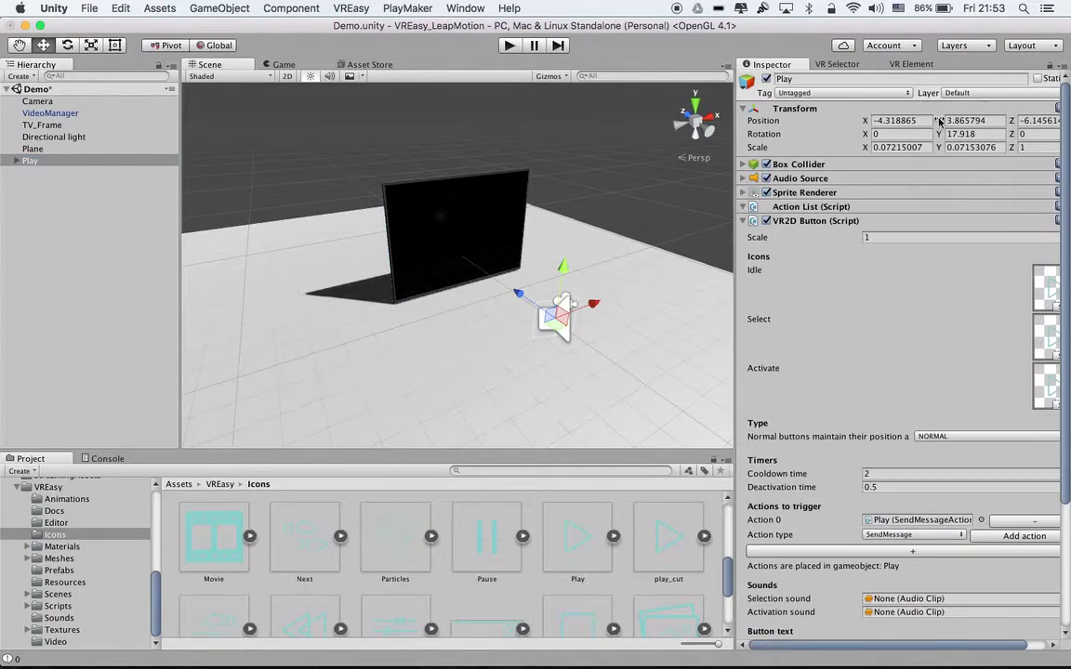
click(900, 121)
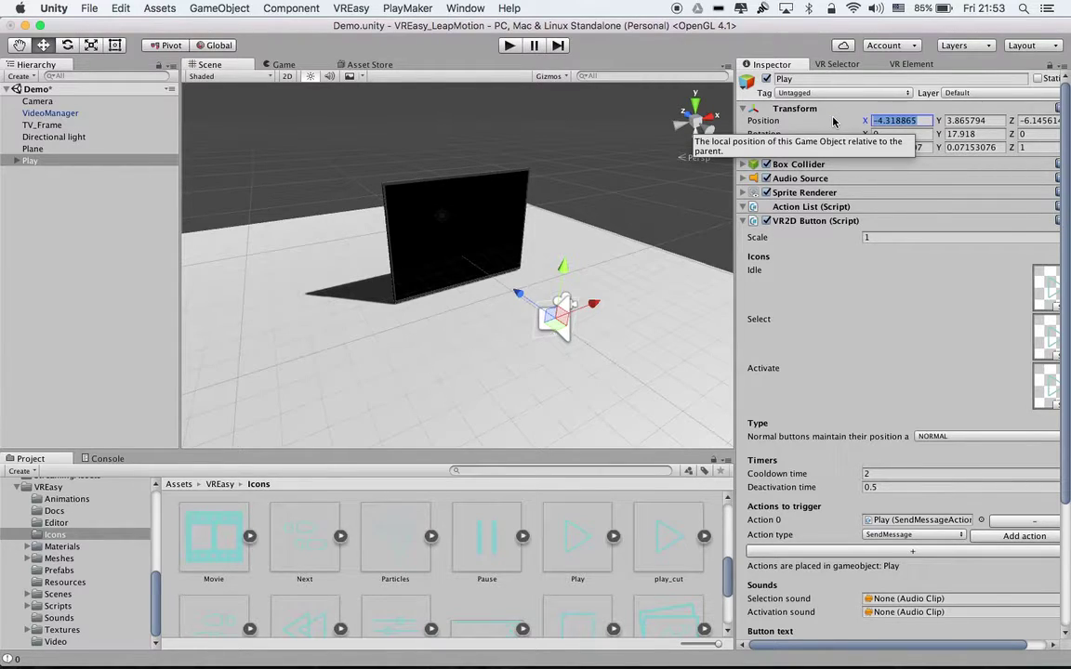
text(4.8)
key(Tab)
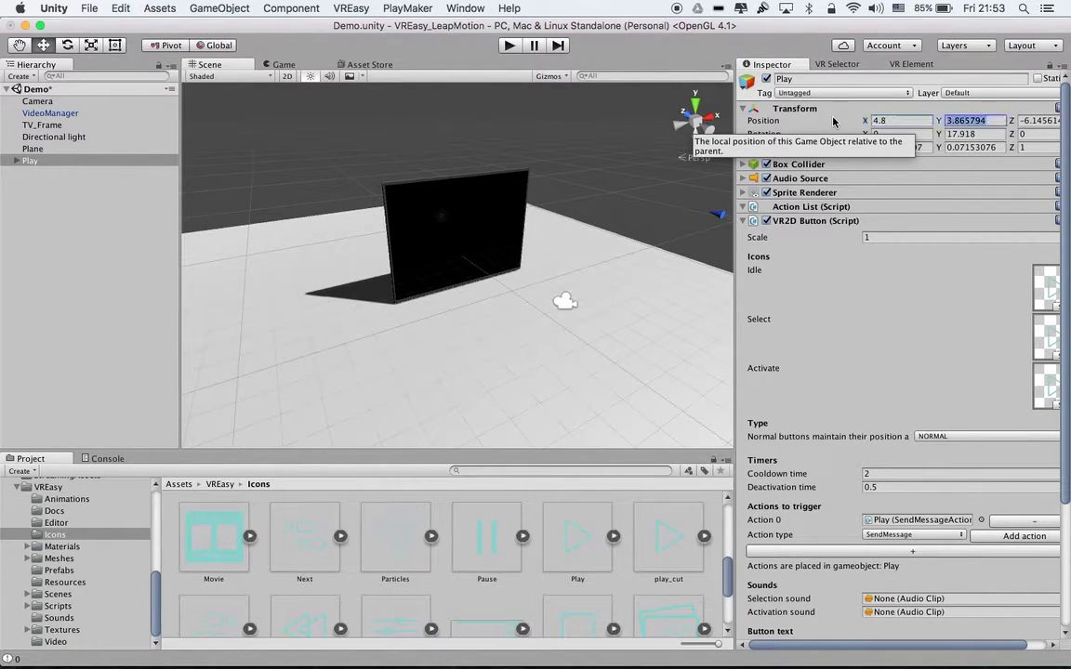
text(3.8)
key(Tab)
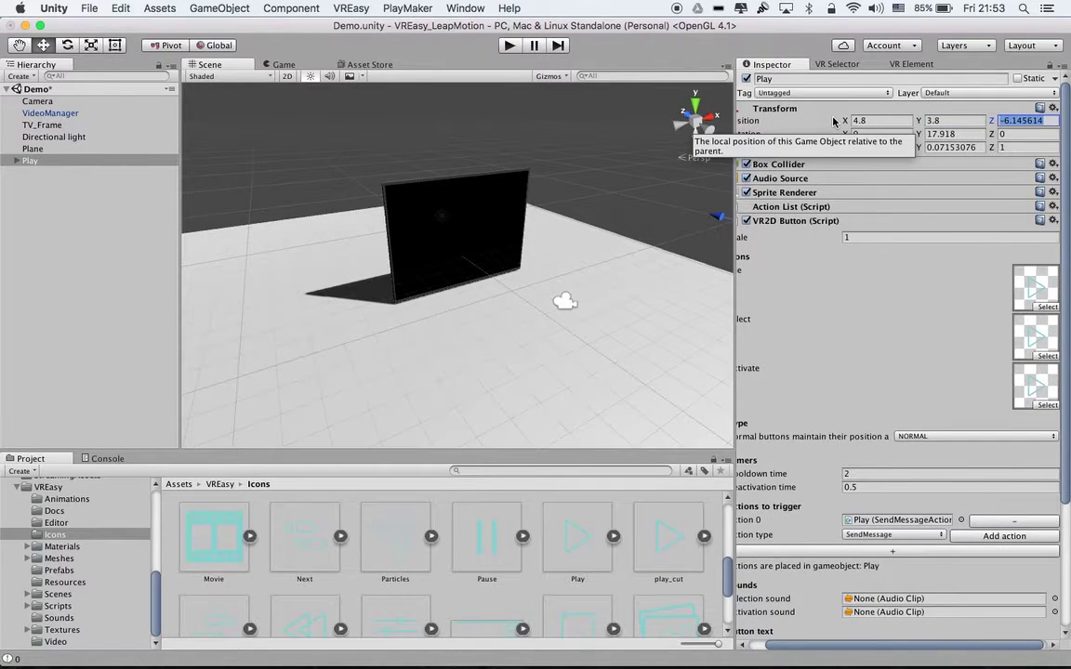
text(4)
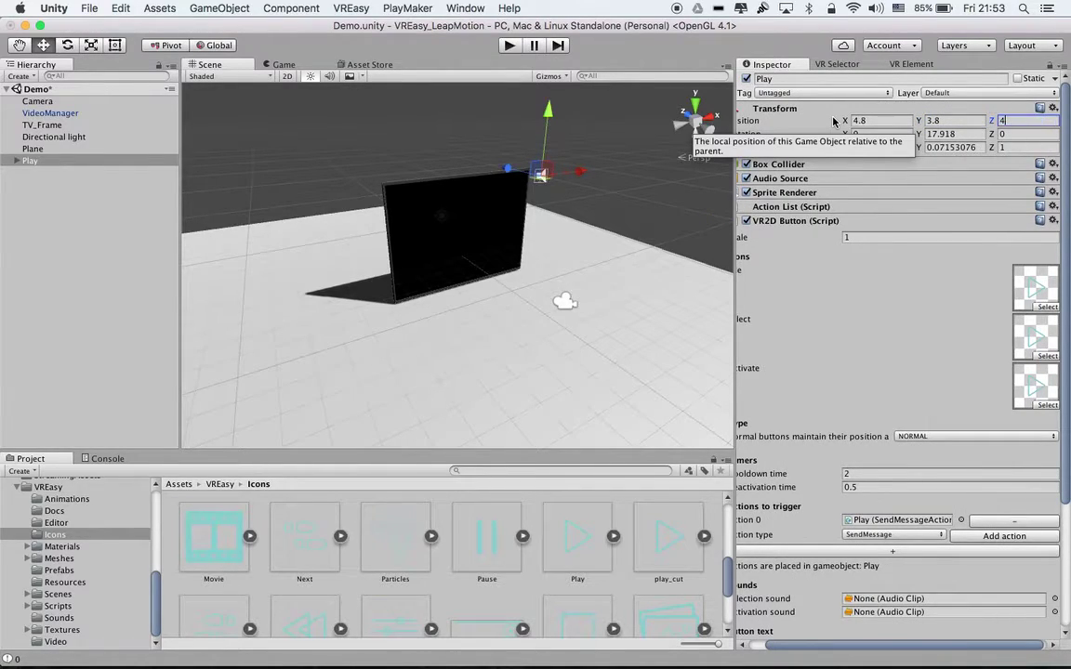
key(Return)
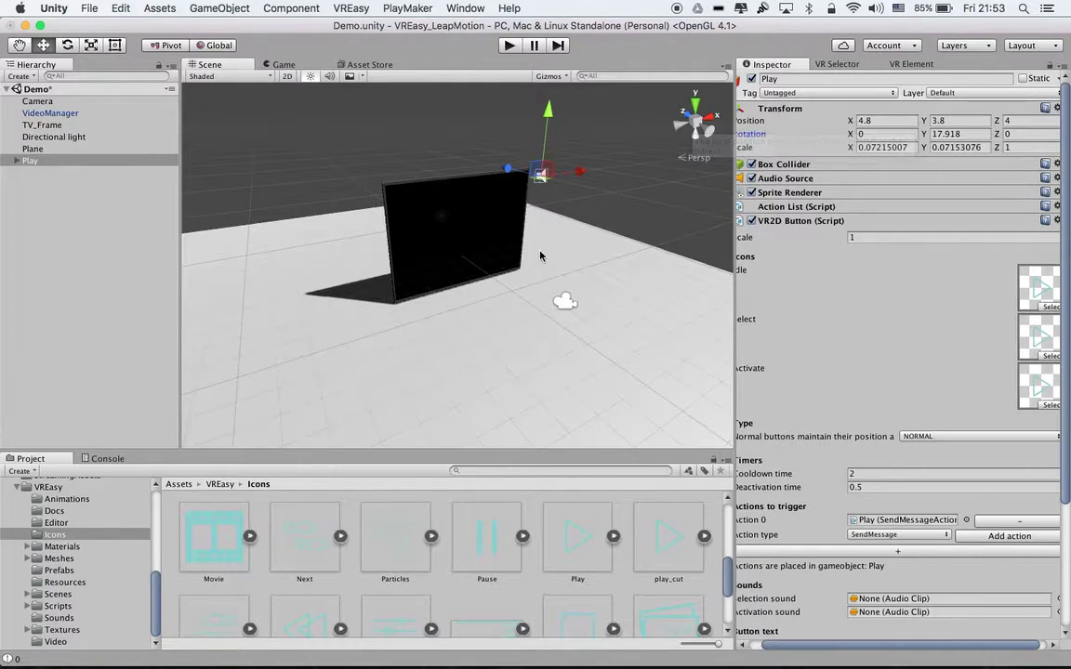
middle_drag(485, 224, 543, 263)
mouse_move(543, 263)
alt+mouse_down()
mouse_move(502, 375)
mouse_move(536, 268)
alt+mouse_up()
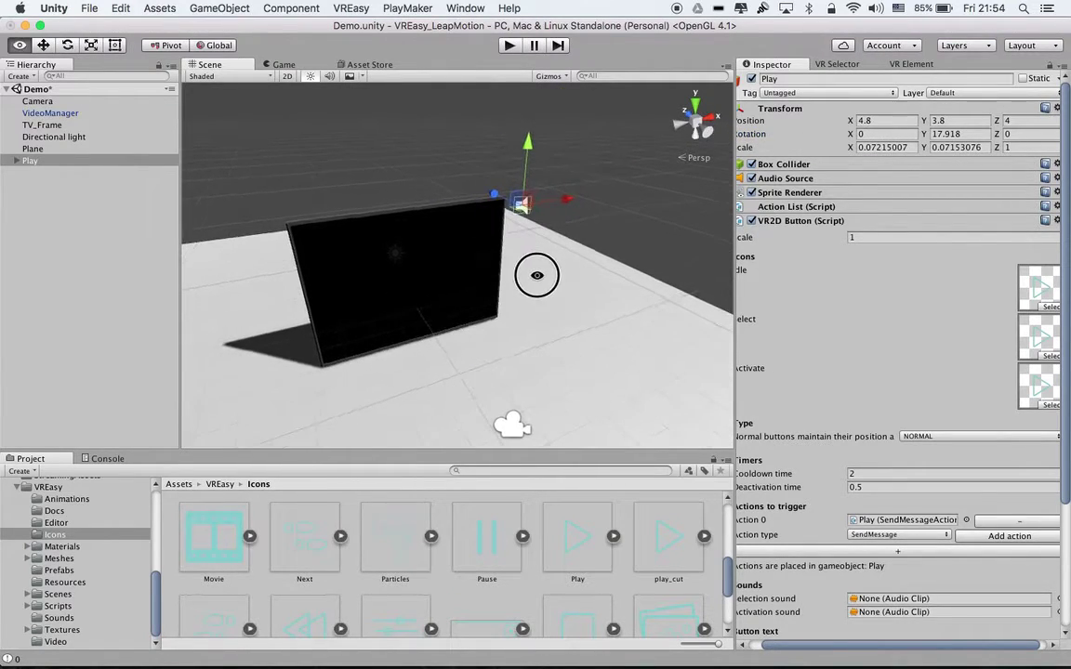
Step: Scale the Play button to 0.35 on X and Y
click(874, 134)
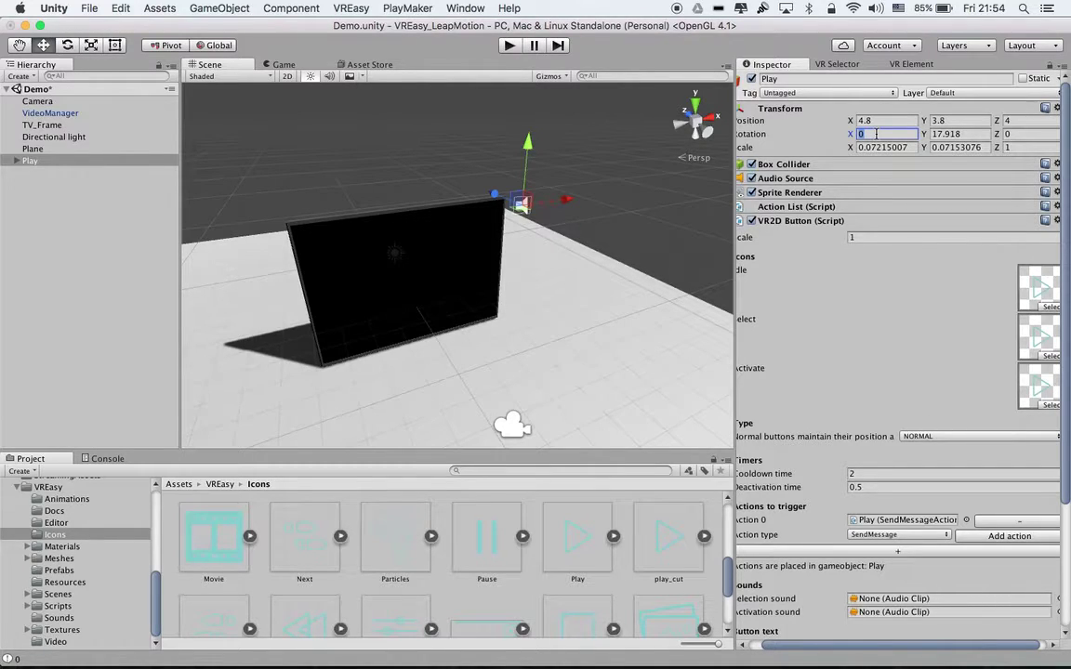
click(886, 146)
text(0.35)
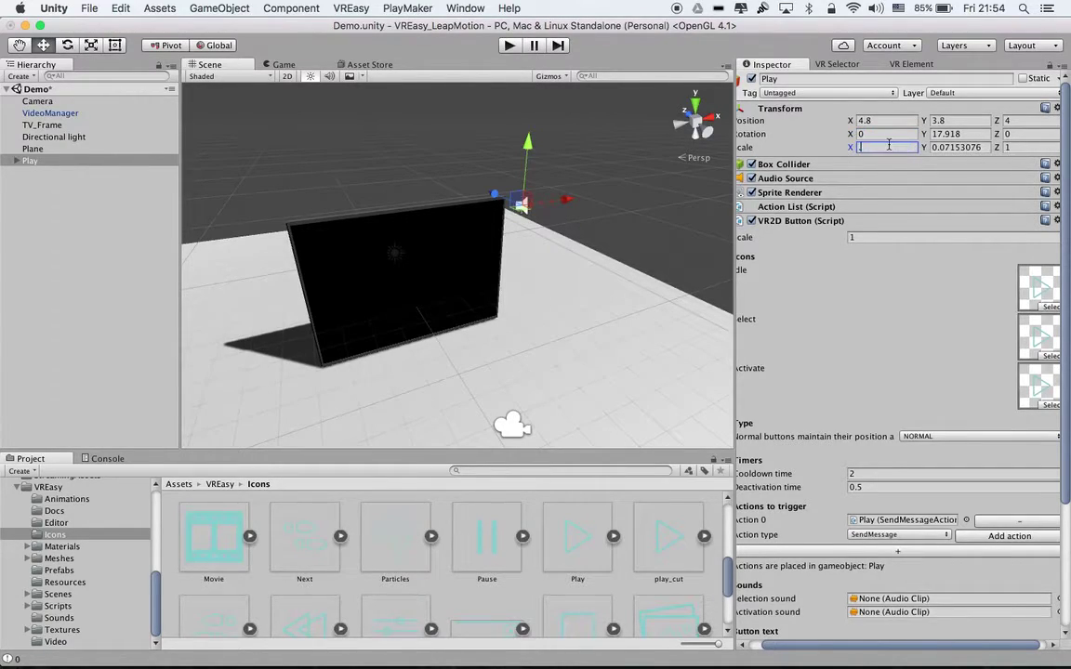
key(Tab)
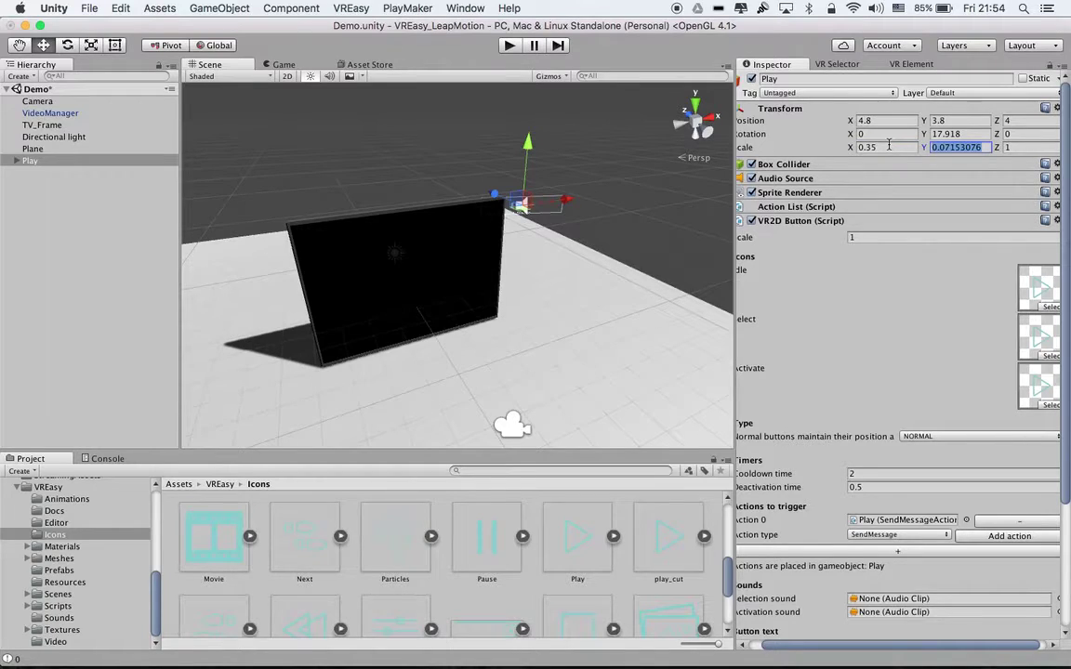
text(.35)
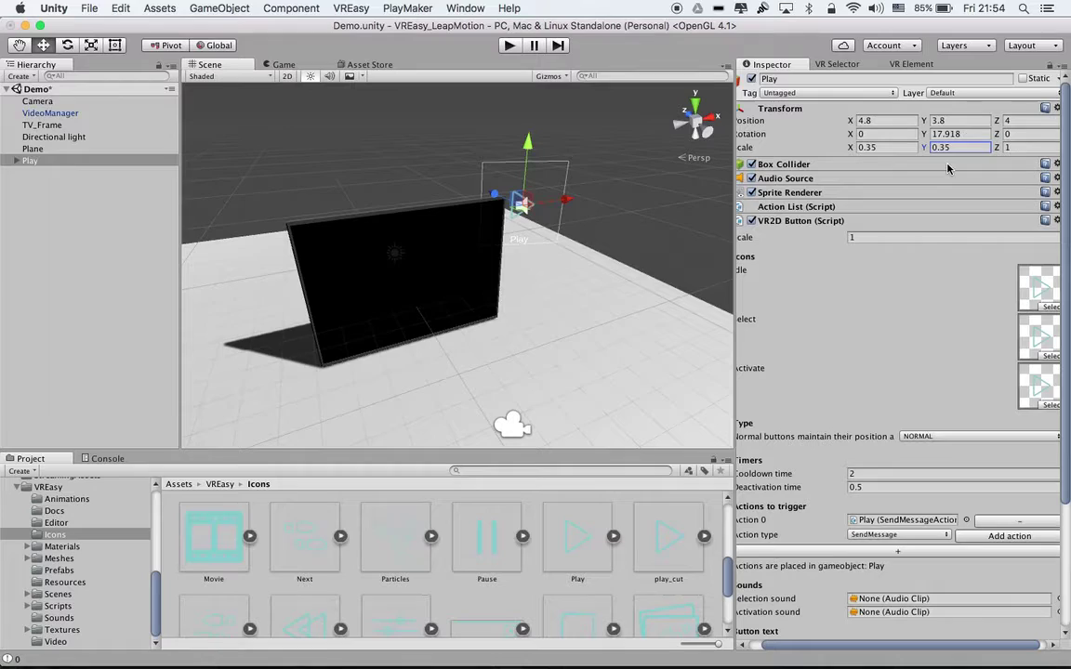
click(864, 236)
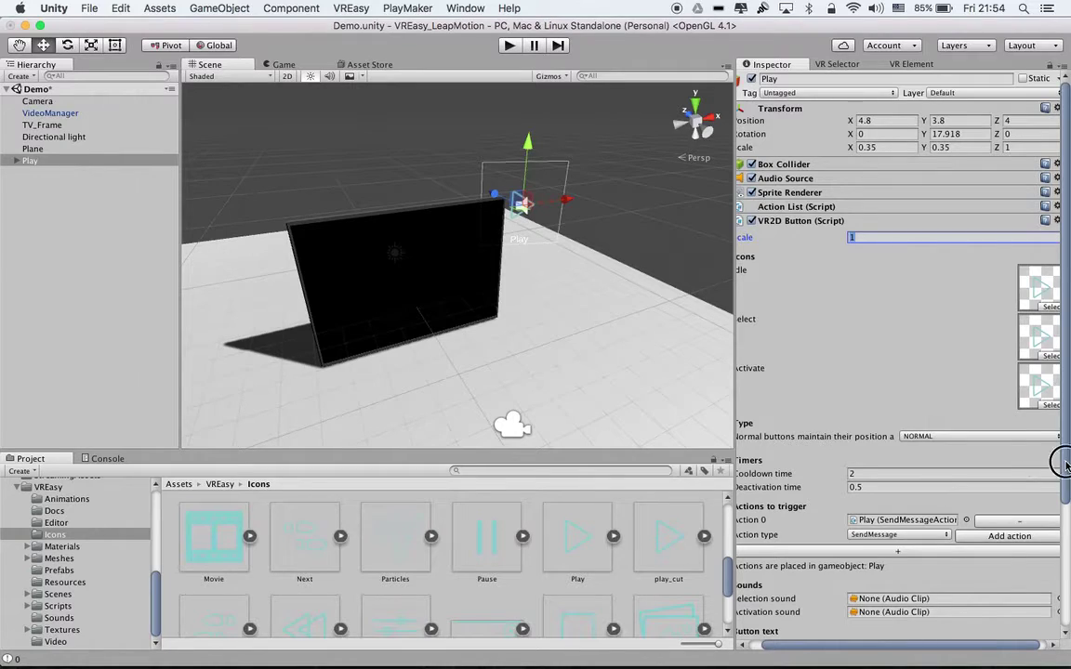
scroll(1063, 460, down, 1)
scroll(1064, 462, up, 1)
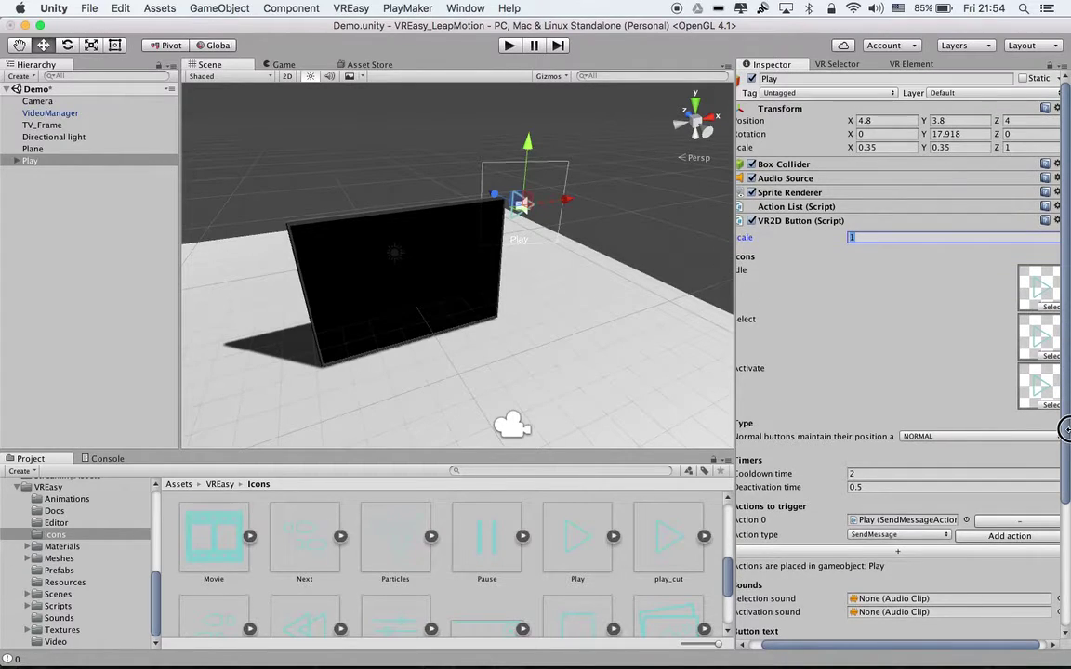
Step: Check the Play button beside the screen in Game view, then duplicate it with Cmd+D
click(285, 65)
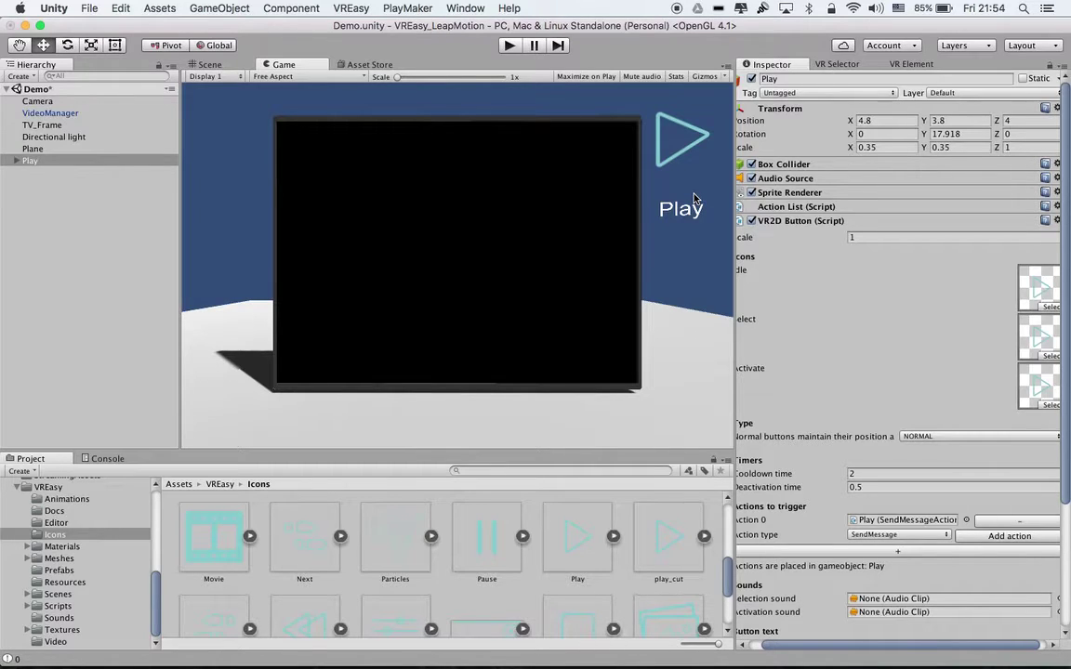
scroll(862, 418, down, 8)
scroll(862, 418, up, 8)
click(29, 161)
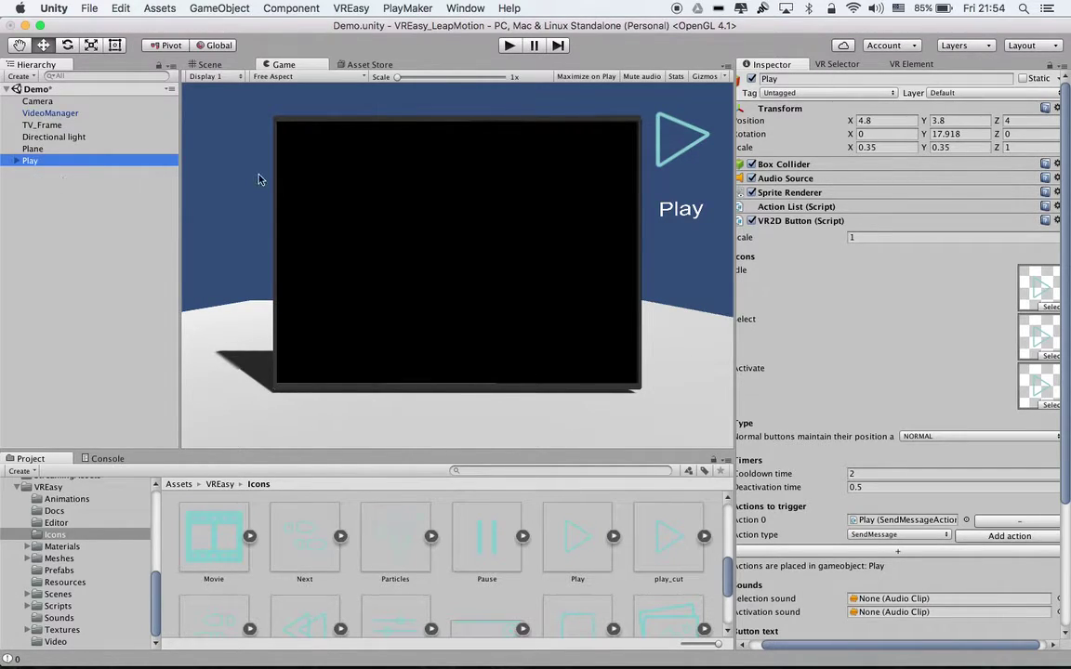
key(super+d)
Step: Rename the copy to Stop and change its [vreasy]Text label to Stop
key(Return)
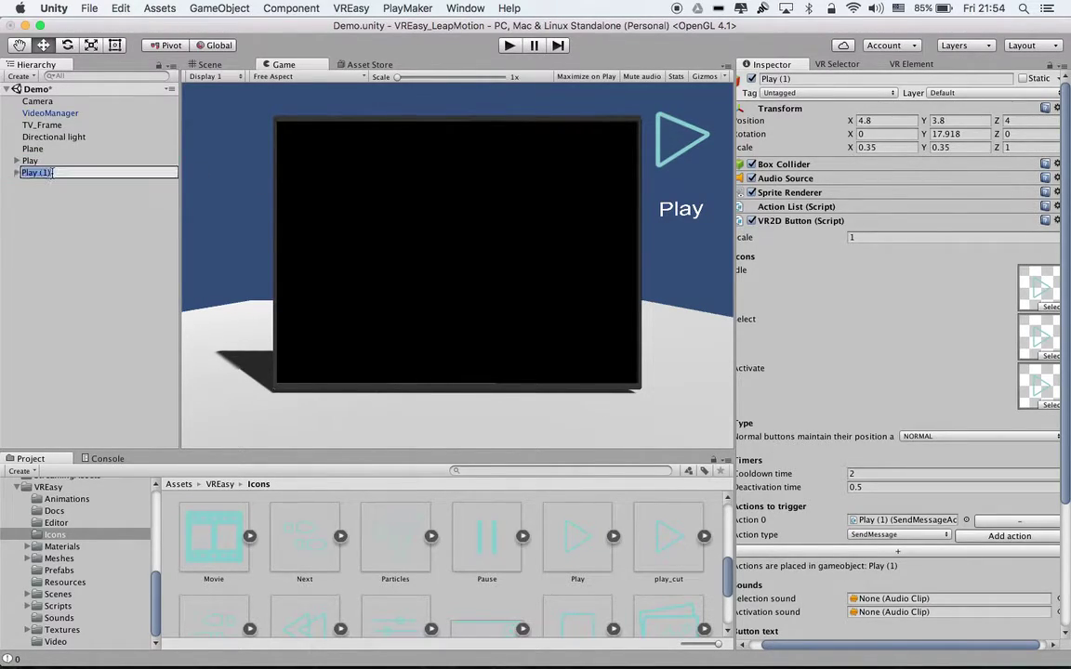
text(Stop)
key(Return)
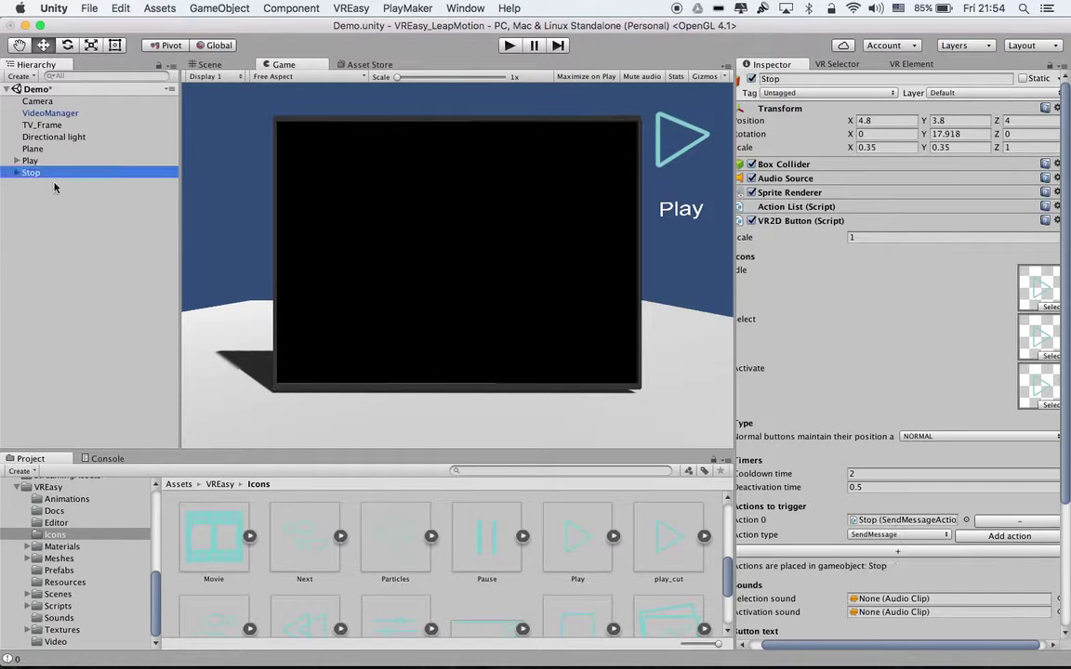
click(16, 172)
click(27, 184)
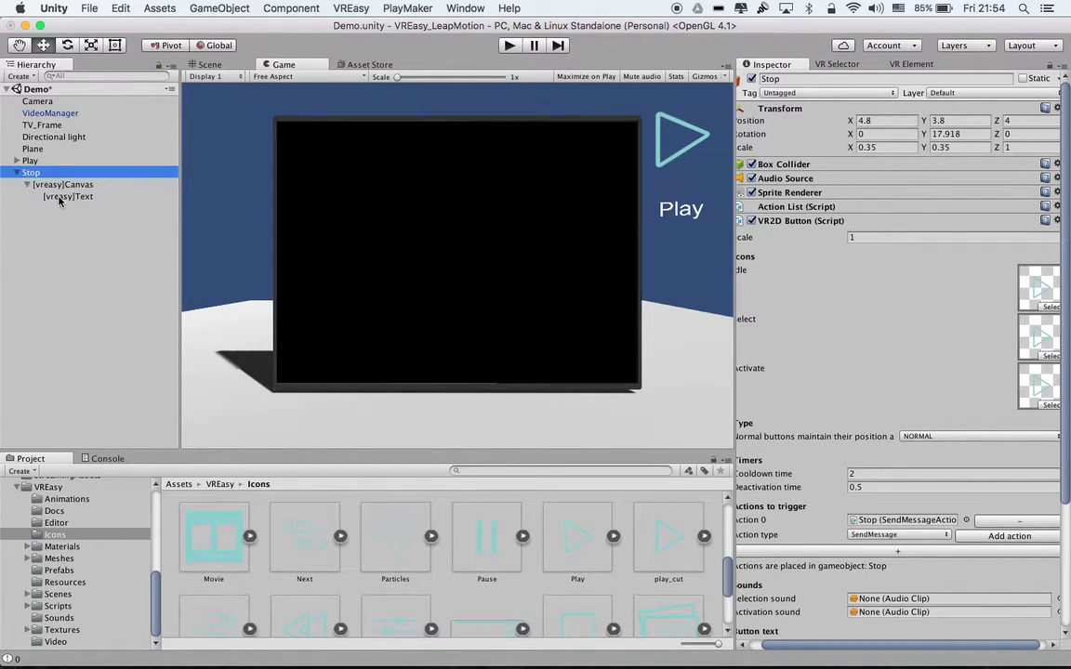
click(67, 196)
click(781, 295)
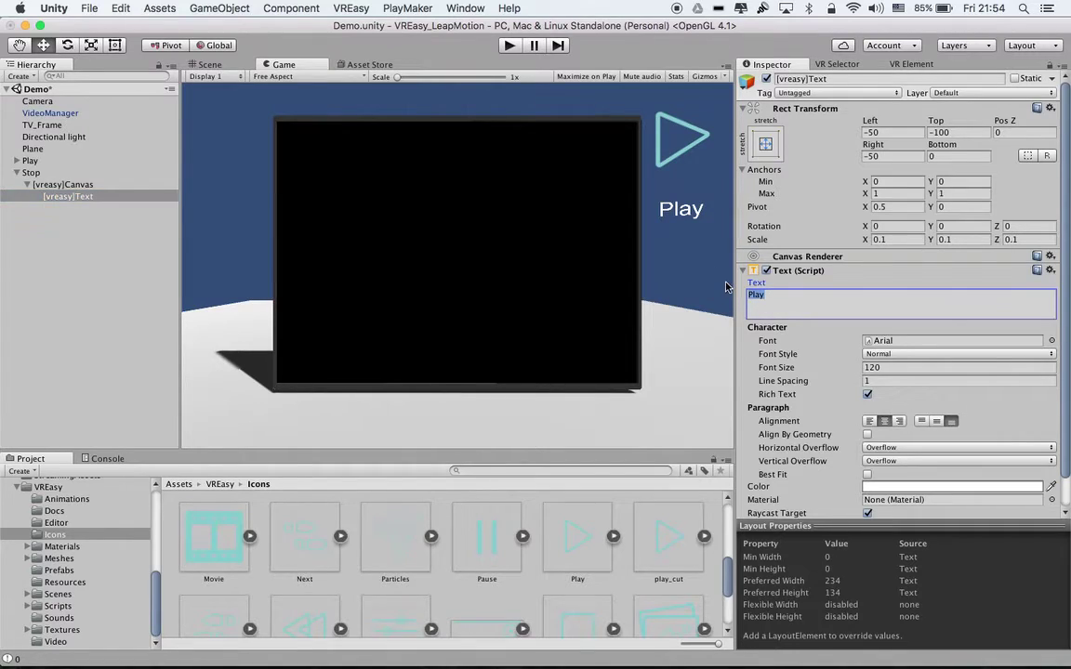
text(Stop)
Step: Move the Stop button to X -4.73 and set its Y rotation to -11.52
click(52, 174)
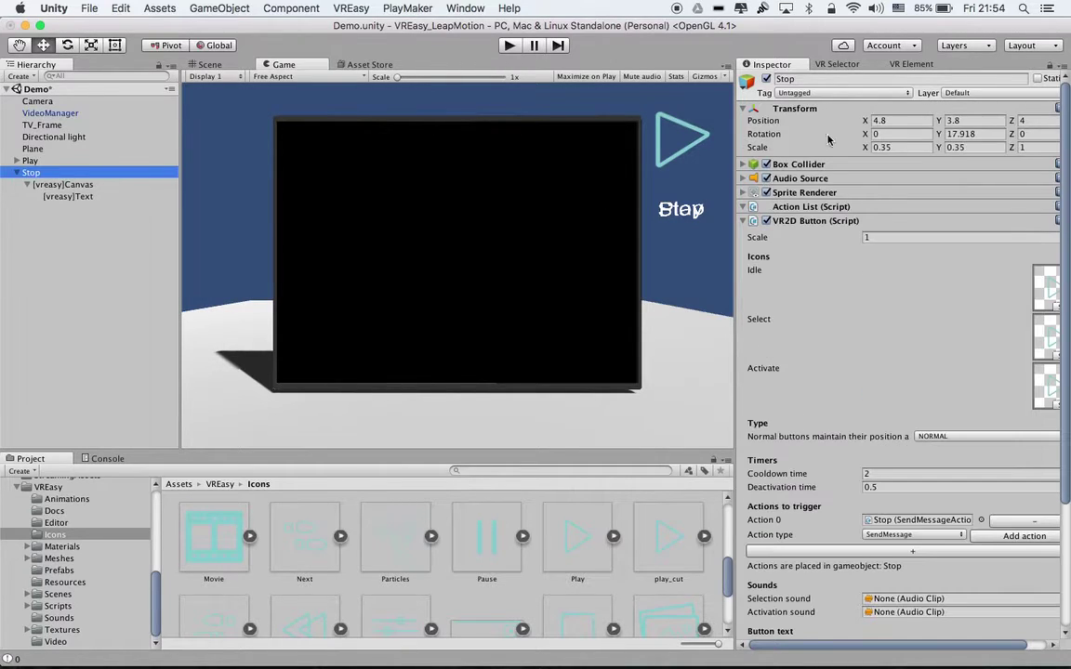
drag(781, 114, 618, 138)
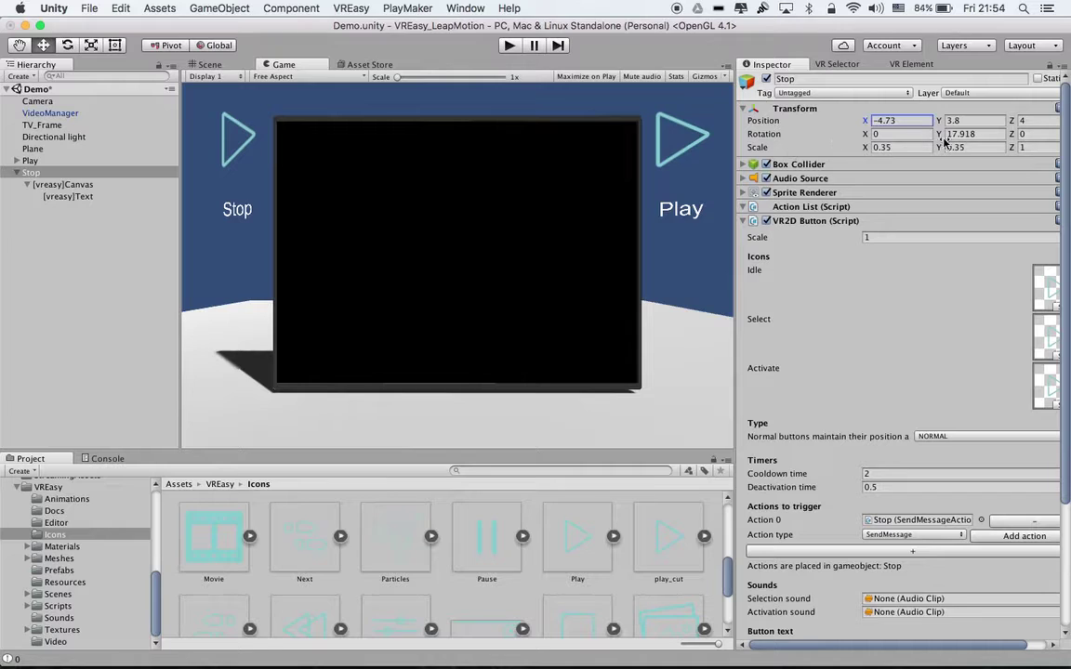
drag(941, 133, 619, 177)
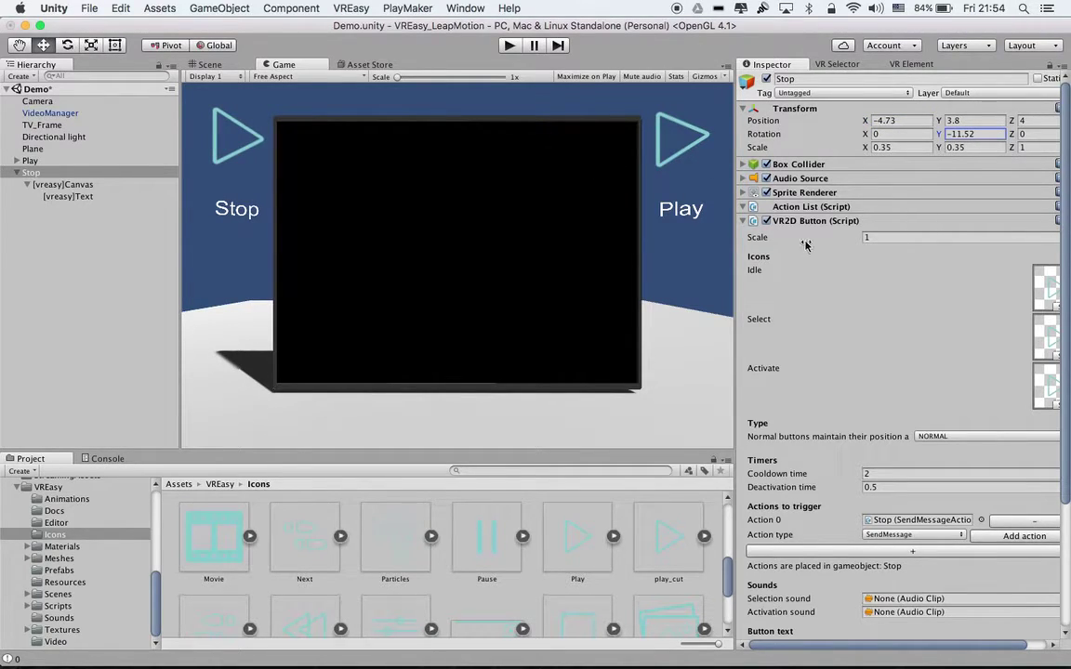
Step: Set VideoManager's MediaPlayerCtrl as the Play button's SendMessage receiver component
click(36, 160)
scroll(755, 381, down, 5)
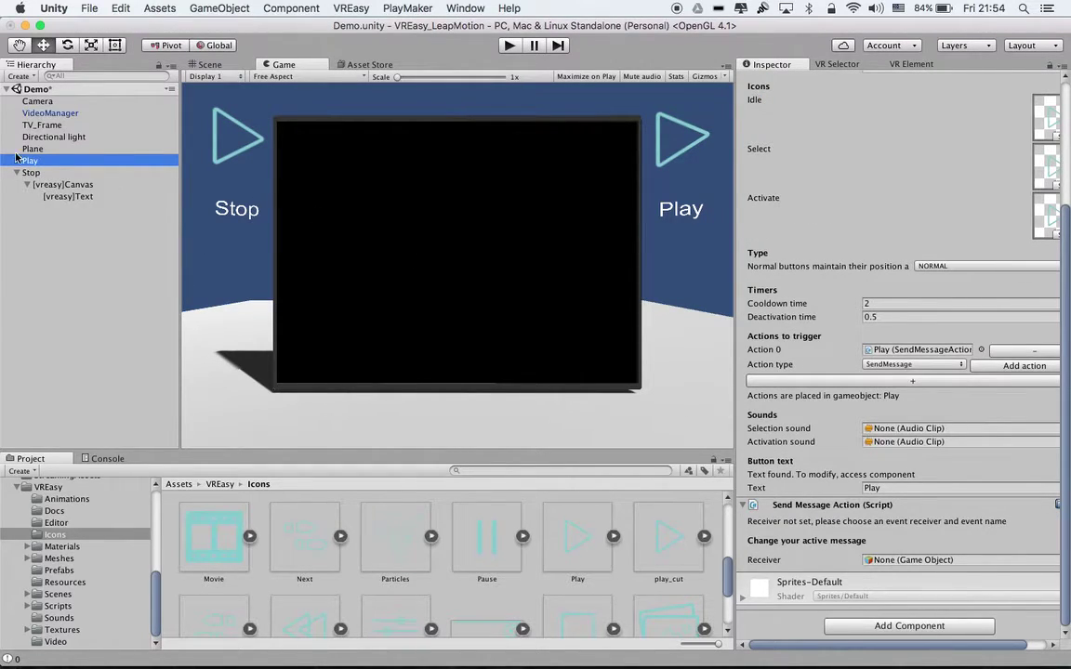
click(50, 113)
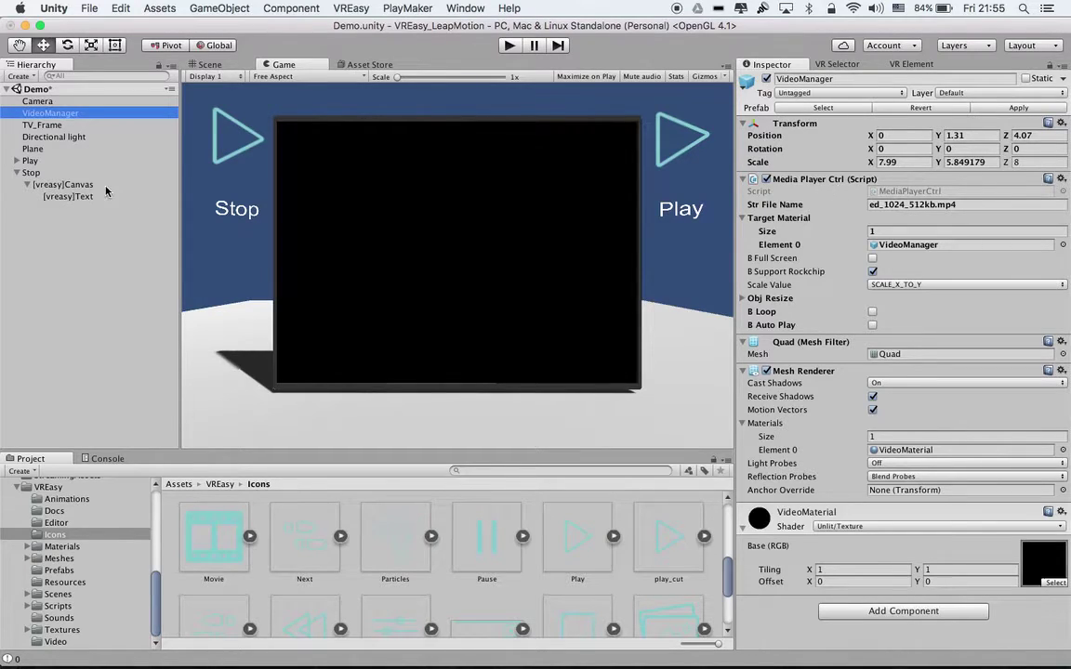
click(29, 161)
scroll(846, 490, down, 5)
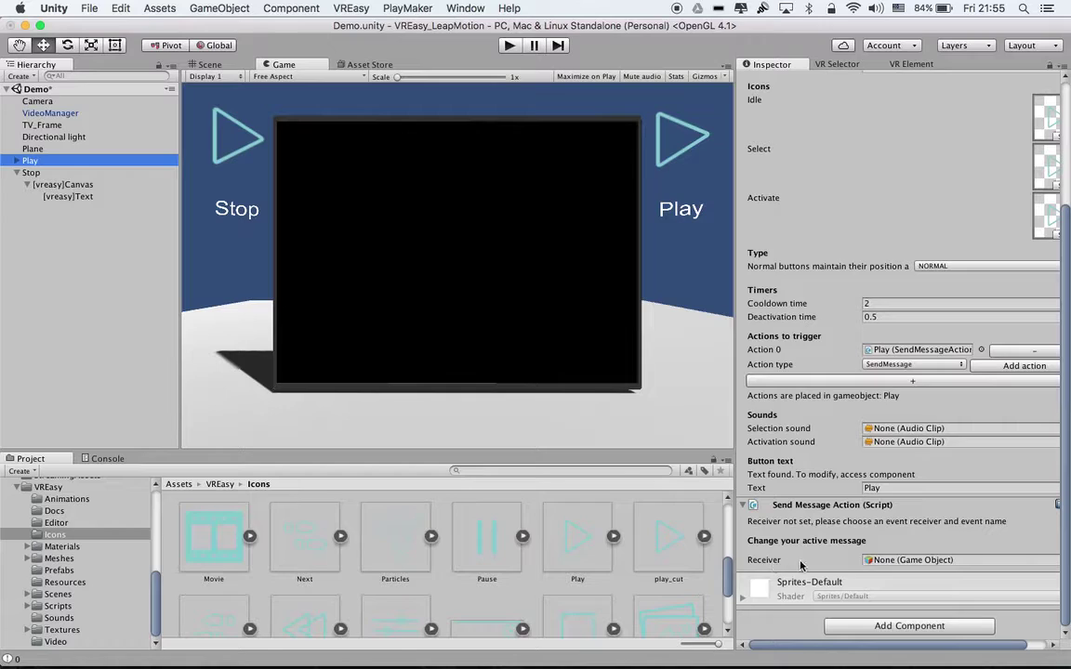
drag(65, 113, 874, 561)
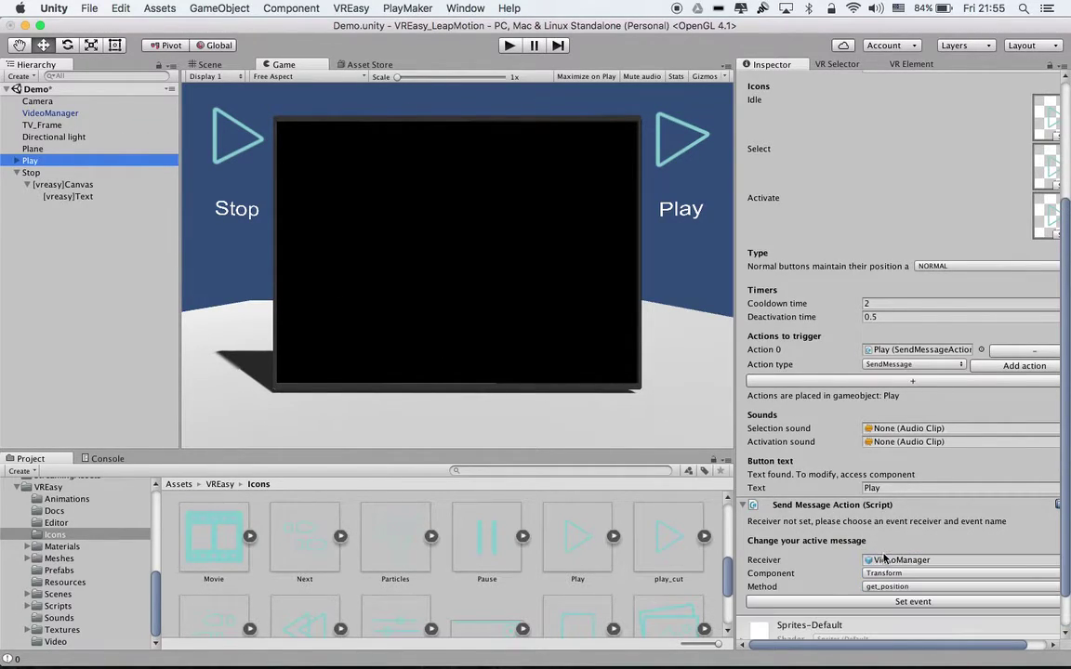
click(879, 576)
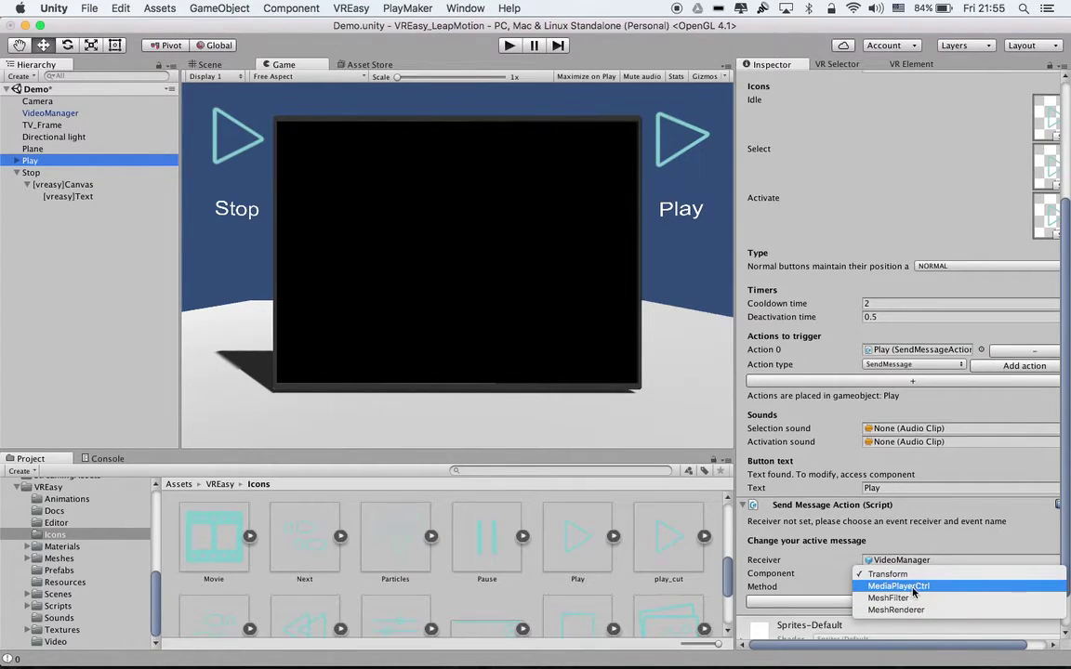
click(910, 587)
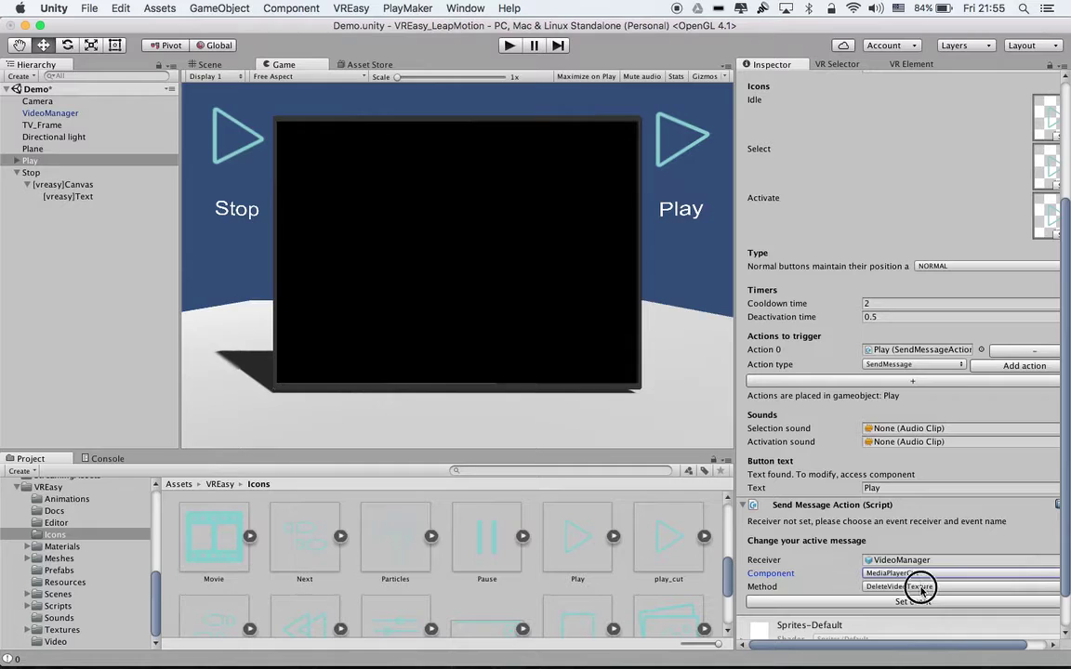
Step: Choose Play as the method and save the event
click(920, 587)
mouse_move(958, 653)
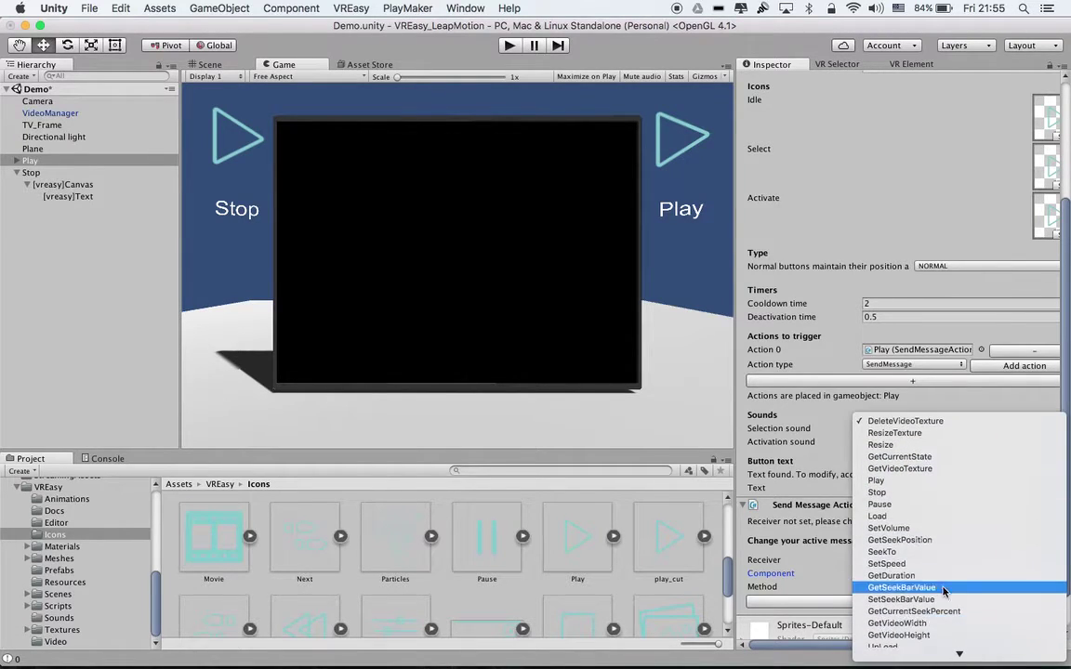
click(920, 480)
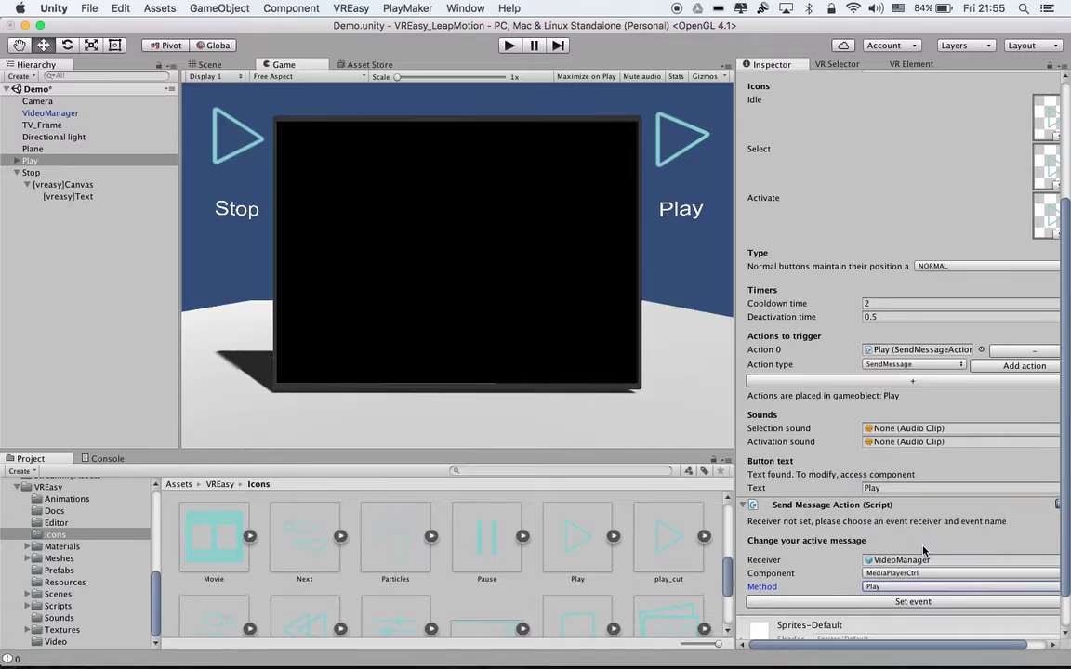
click(904, 602)
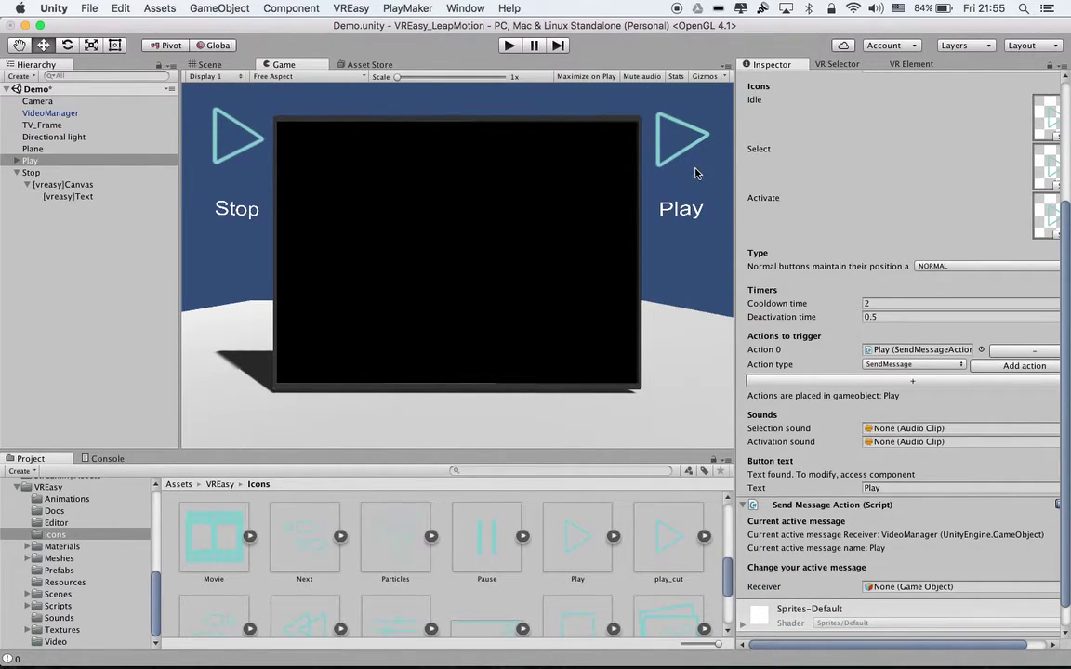
click(37, 100)
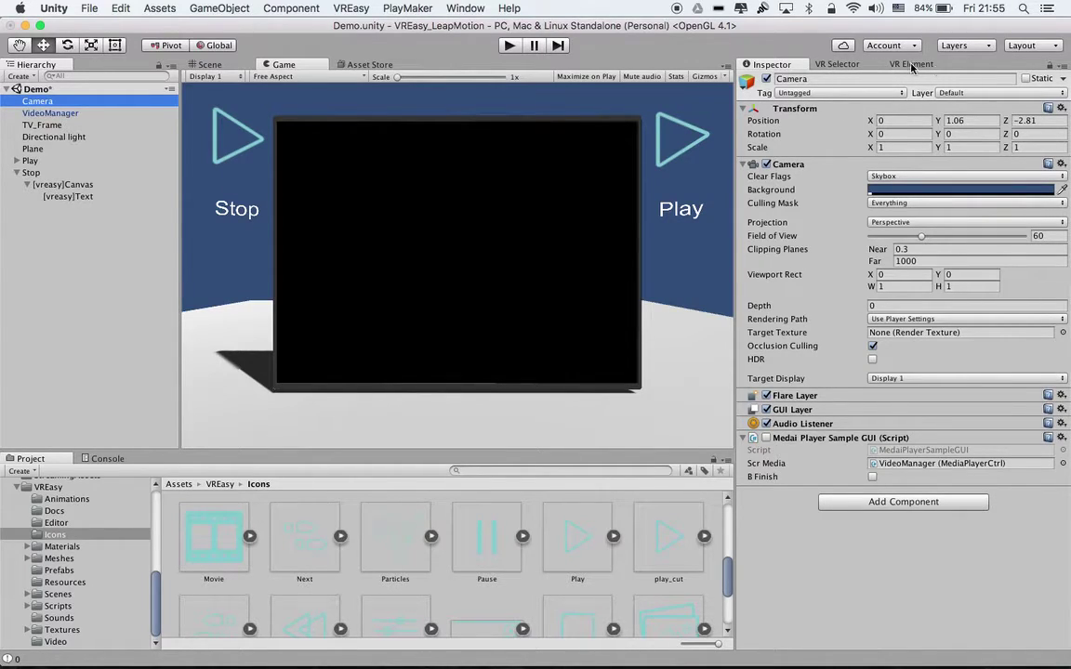
Step: Add a Sight Selector to the Camera with a crosshair sprite of size 0.062
click(837, 64)
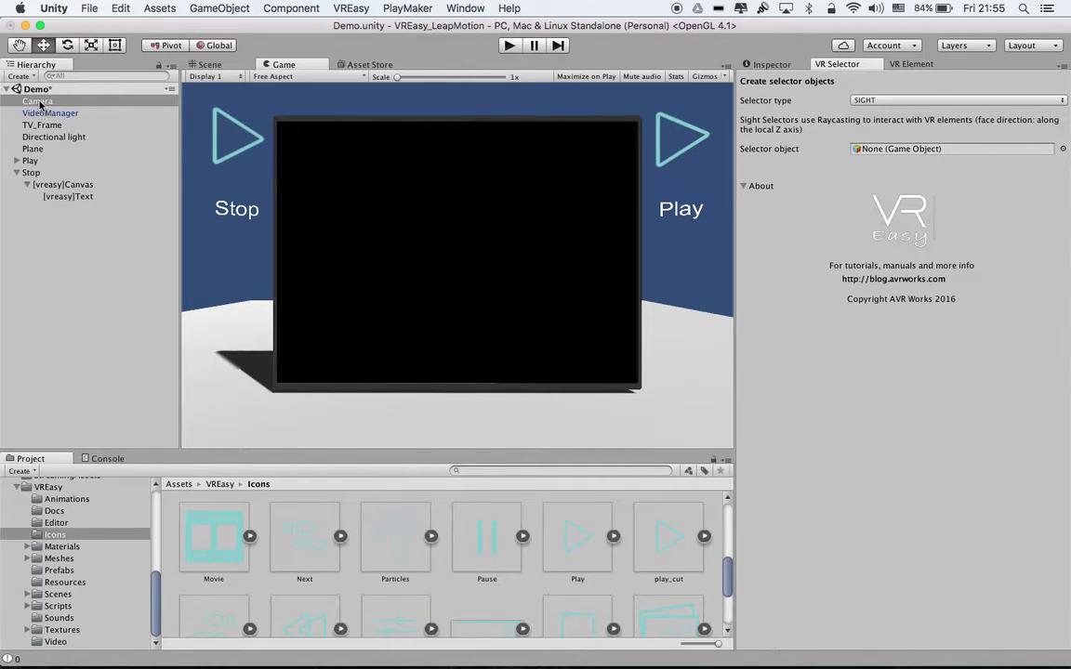
drag(40, 106, 897, 149)
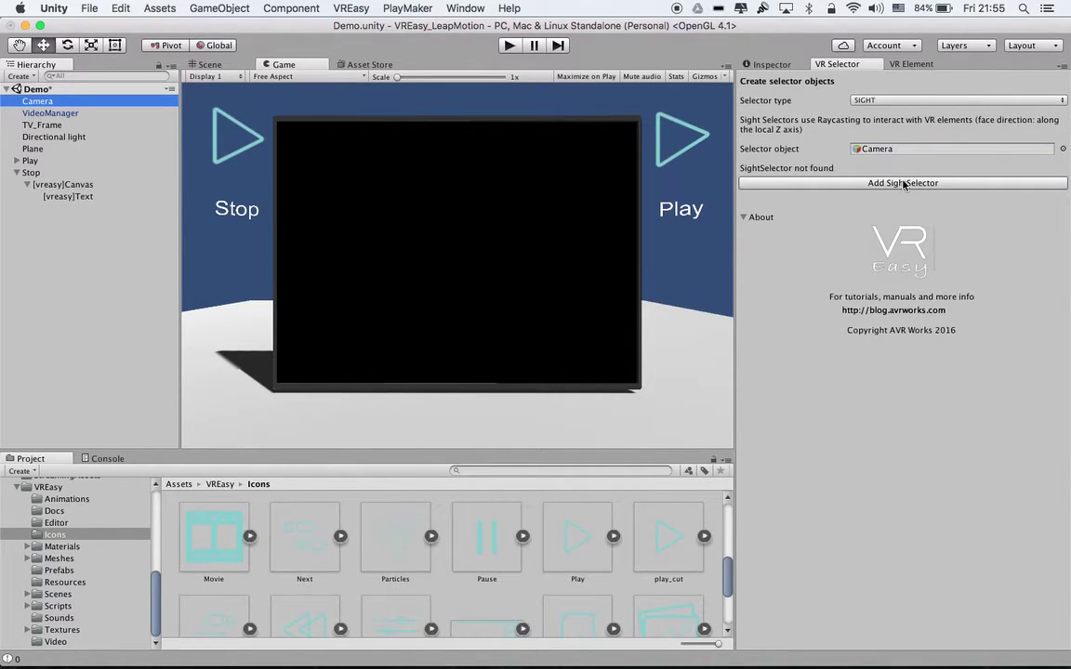
click(903, 183)
scroll(279, 520, up, 6)
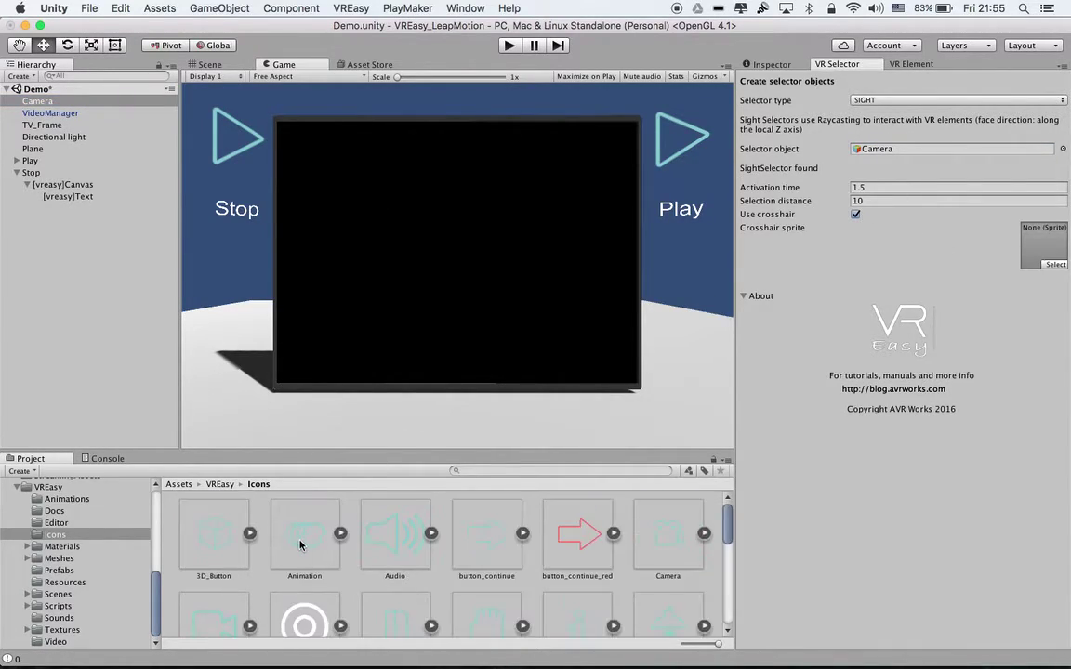
drag(305, 578, 1042, 265)
drag(856, 291, 866, 294)
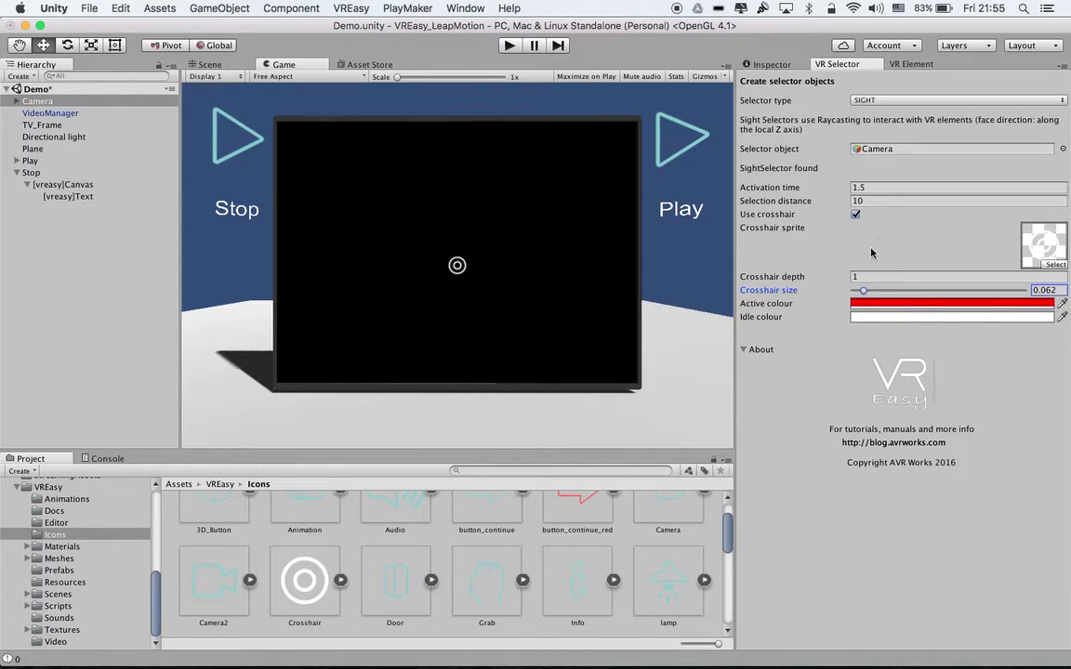
Step: Add the Mouse HMD script component to the Camera
click(772, 64)
scroll(877, 433, down, 2)
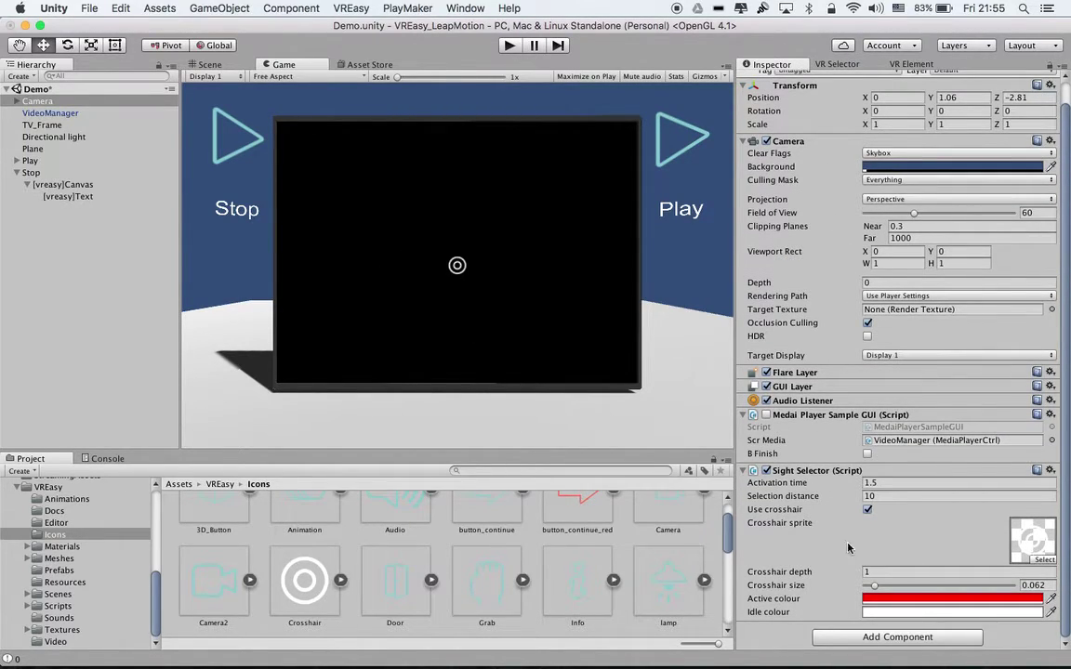
click(869, 636)
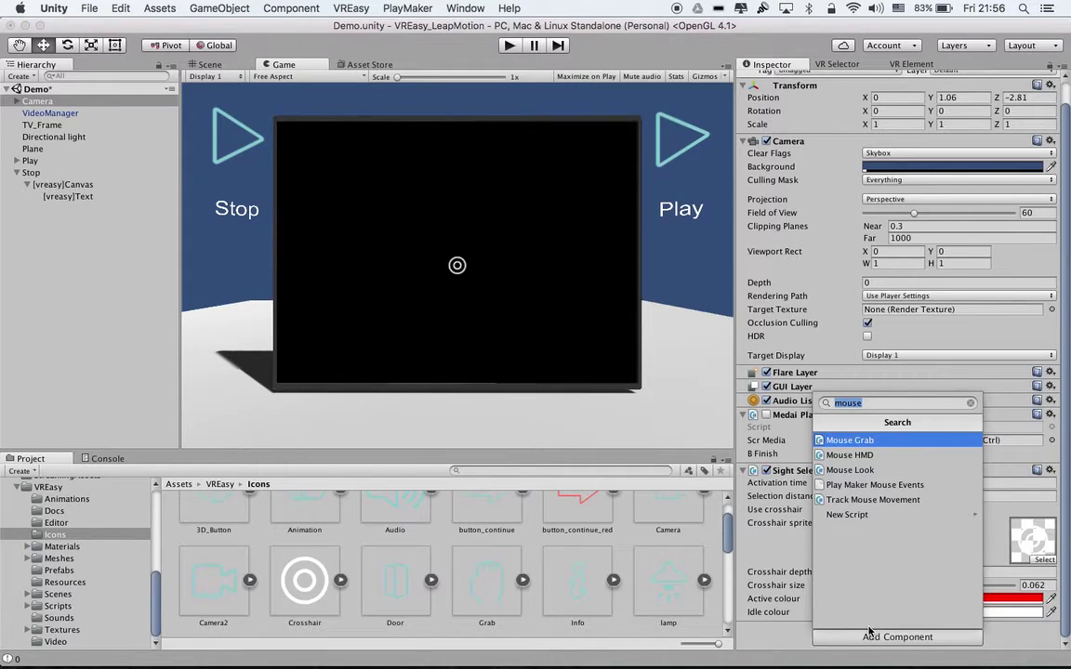
text(mouse h)
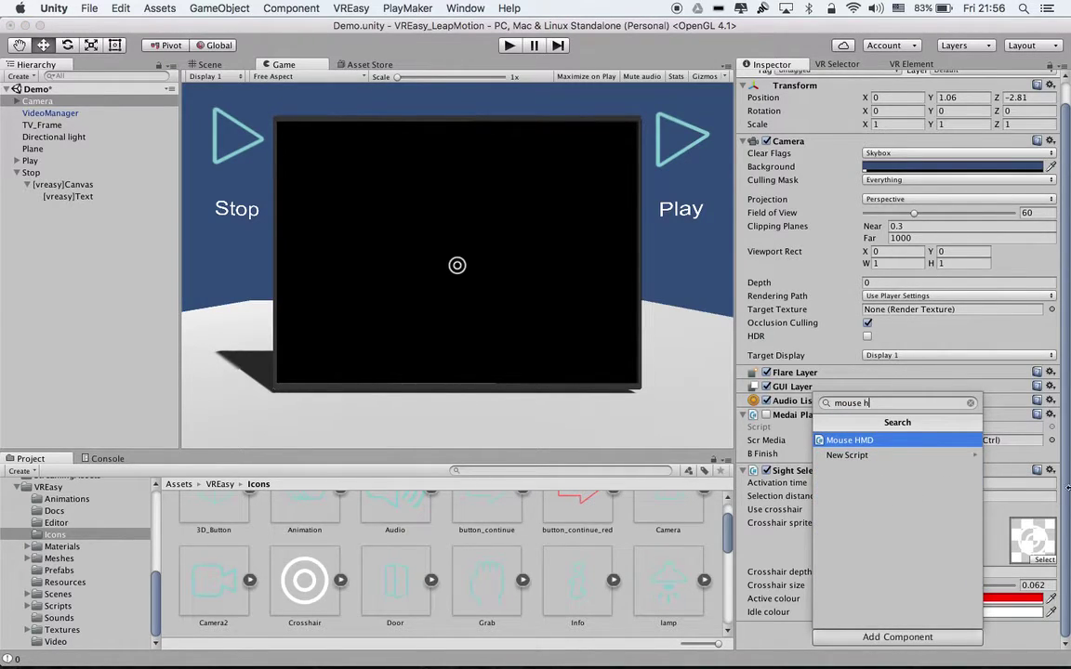
click(862, 440)
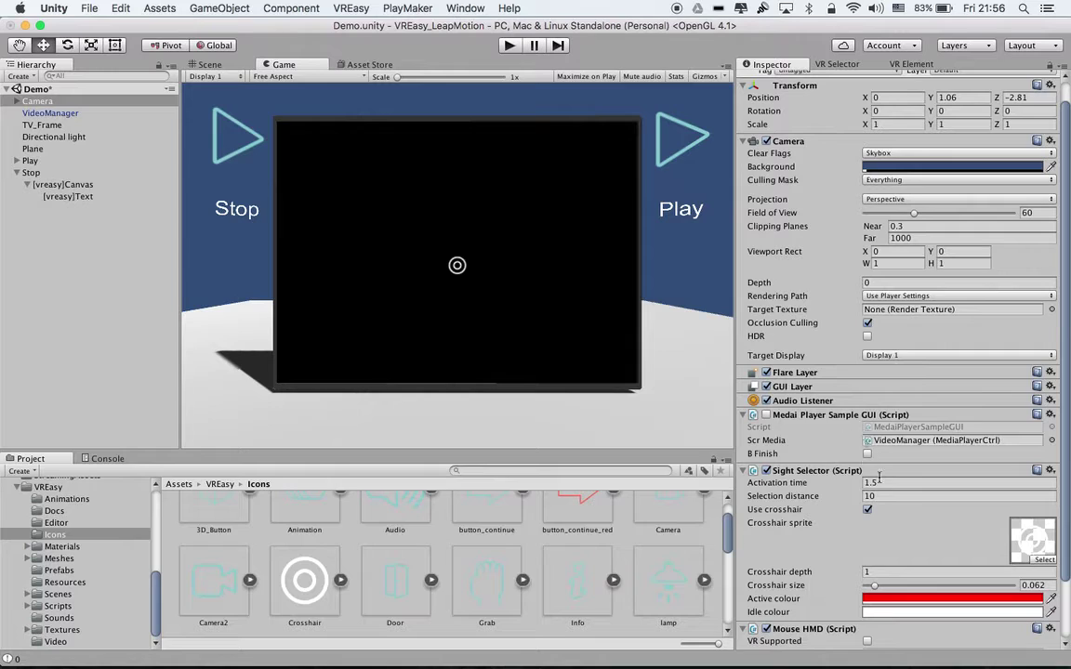
scroll(879, 477, down, 3)
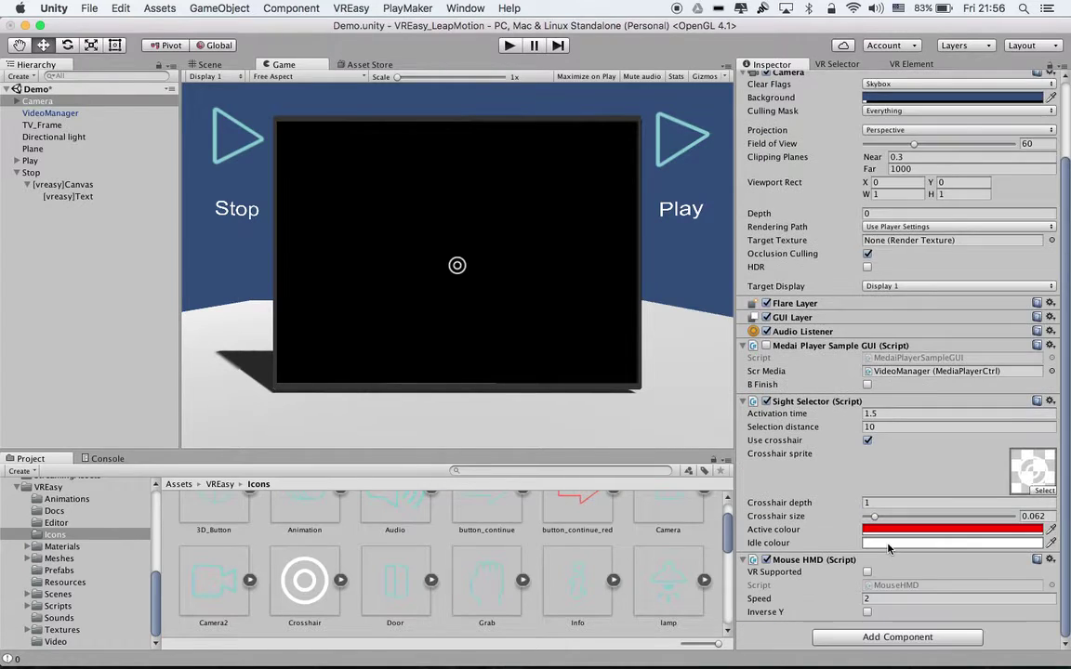
click(509, 45)
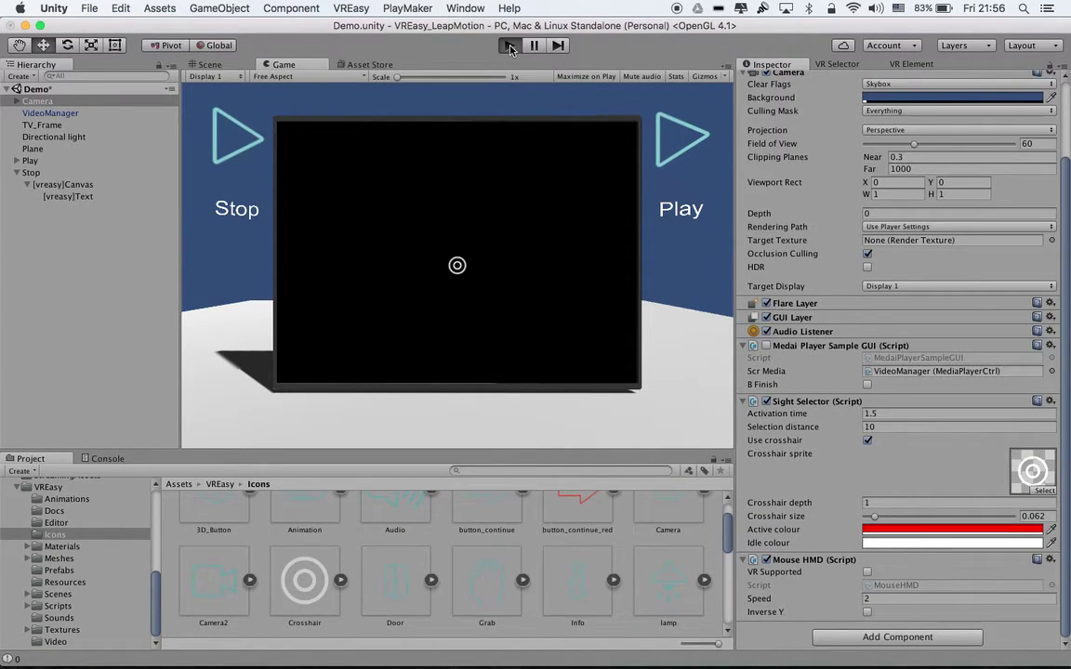
click(510, 46)
click(44, 112)
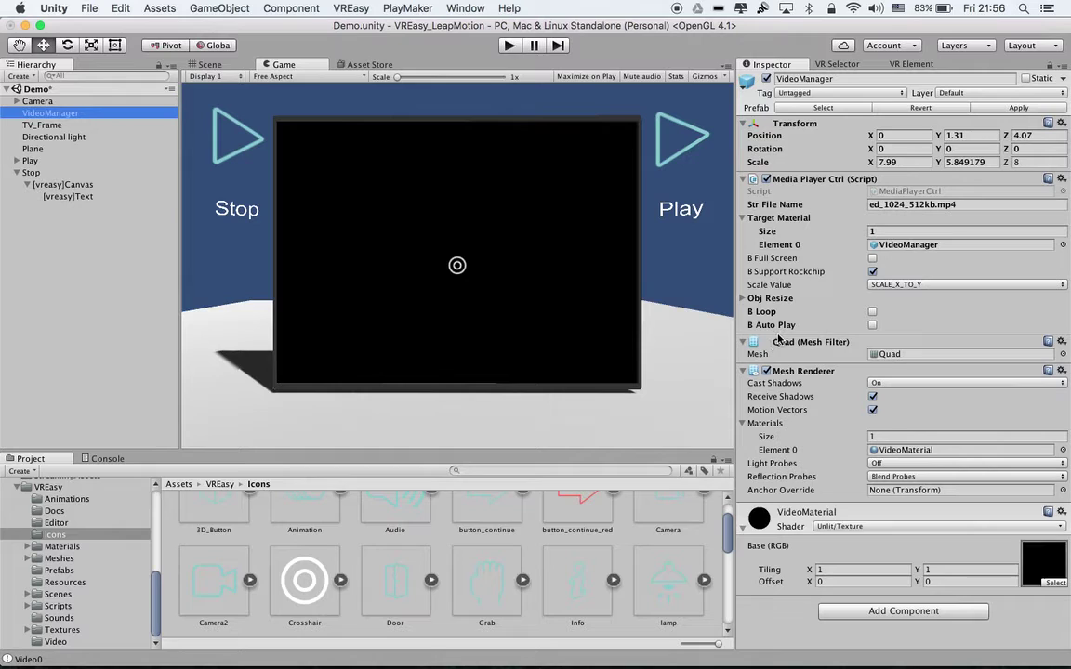
click(510, 45)
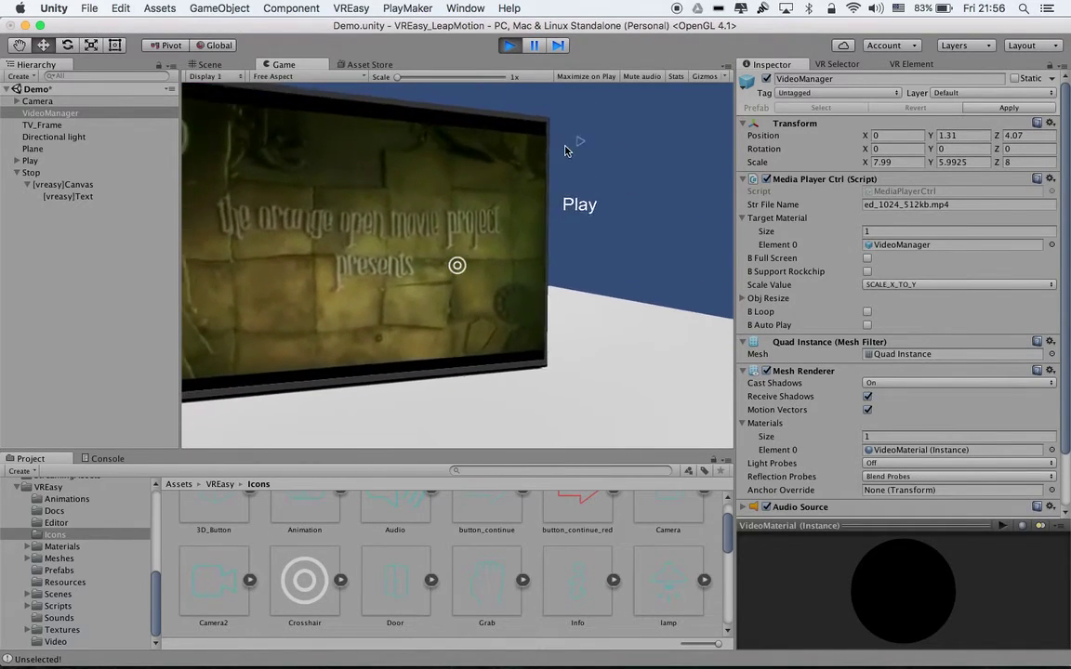
click(510, 49)
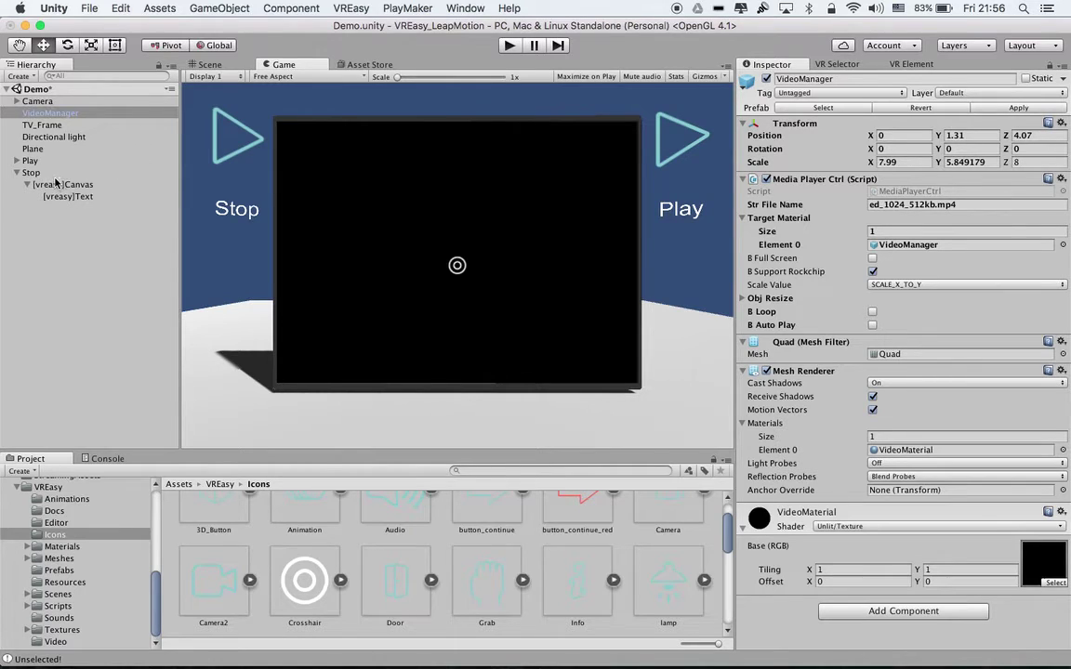
Step: Make VideoManager the Stop button's message receiver with component MediaPlayerCtrl, then inspect VideoManager
click(32, 174)
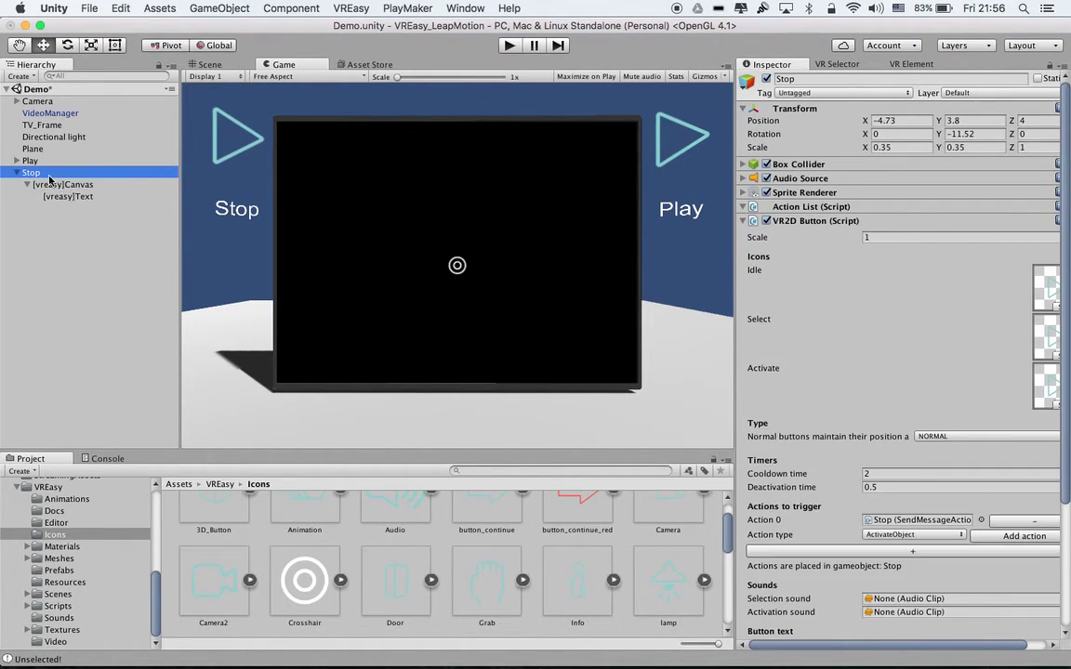
scroll(889, 512, down, 5)
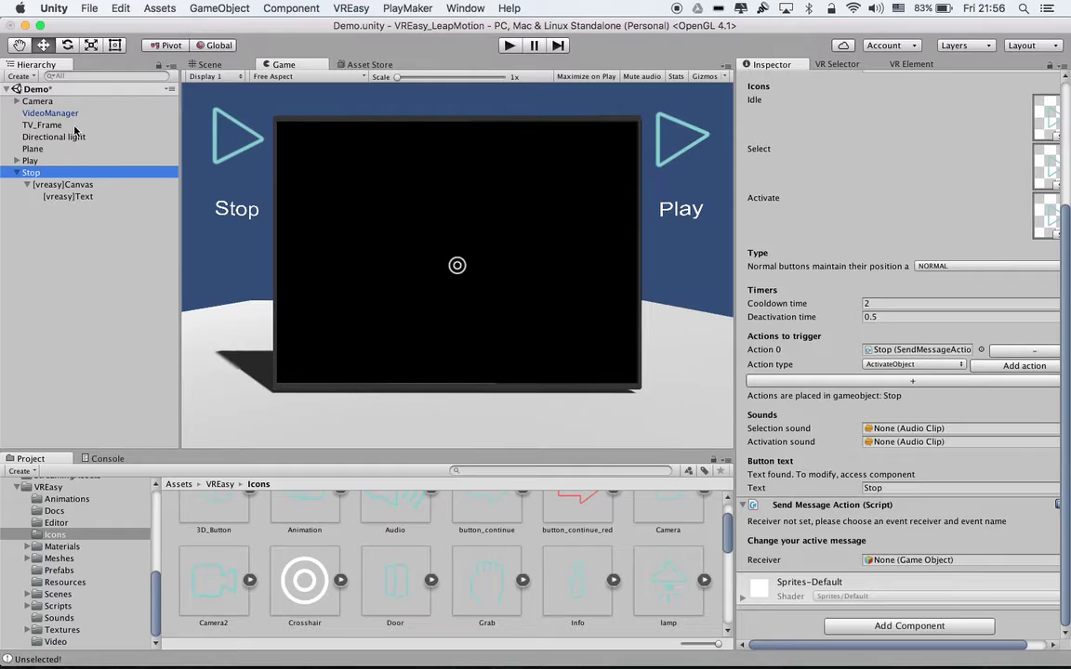
drag(65, 116, 907, 561)
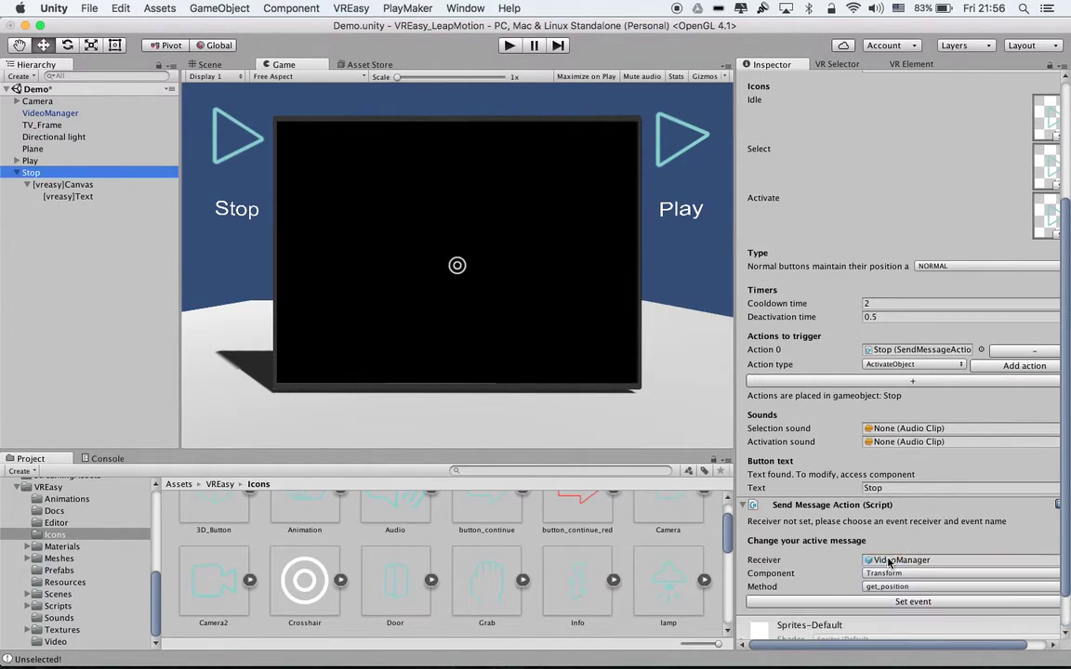
click(874, 575)
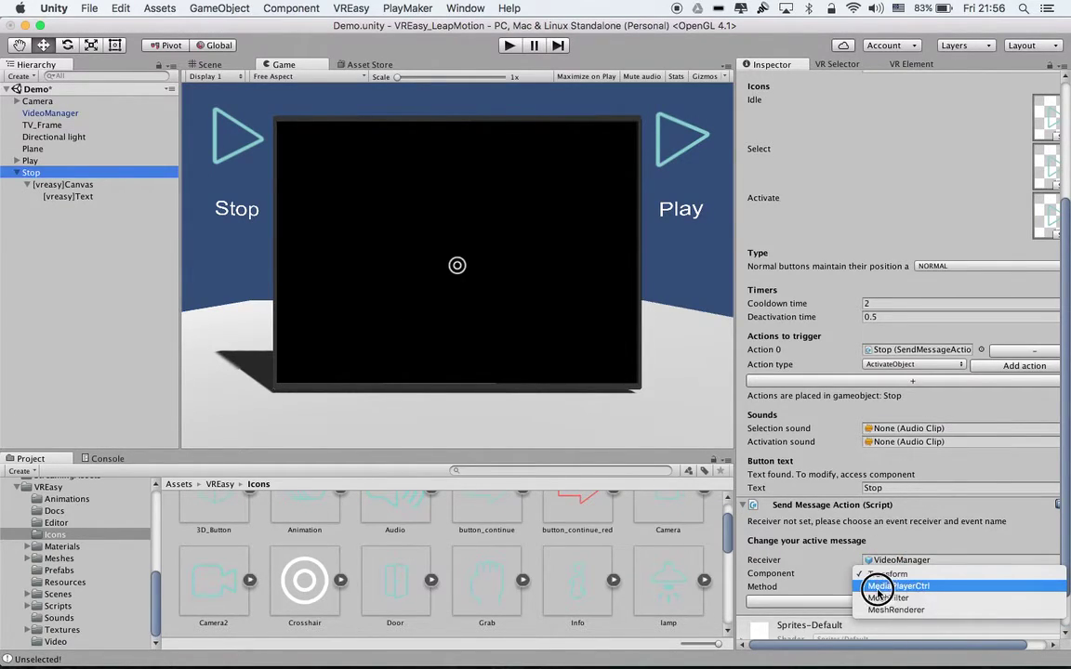
click(906, 587)
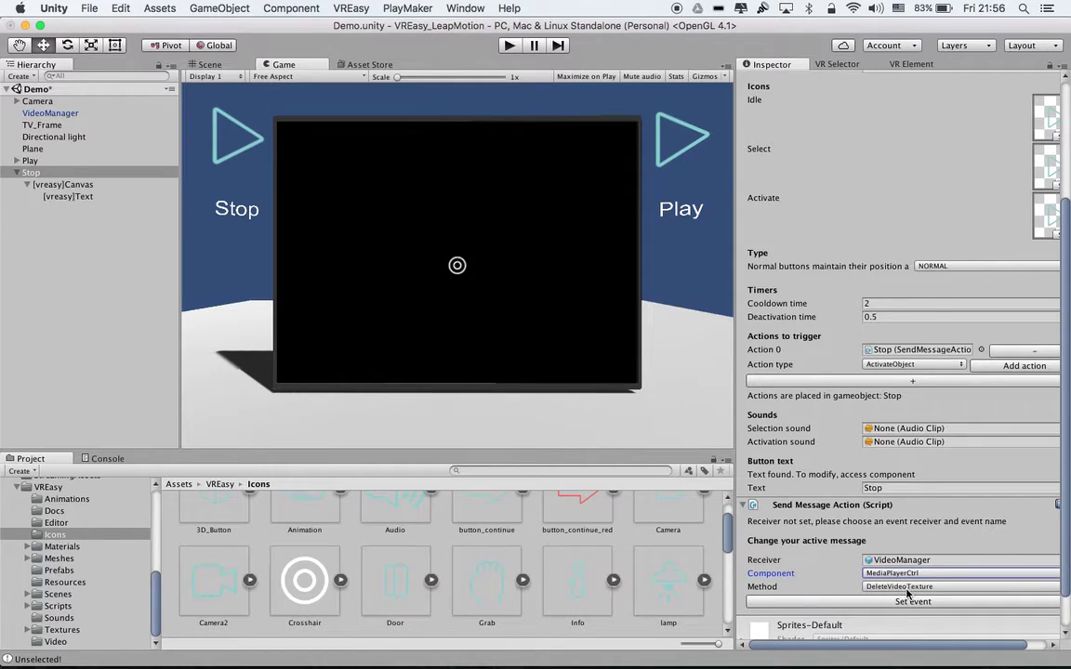
click(909, 573)
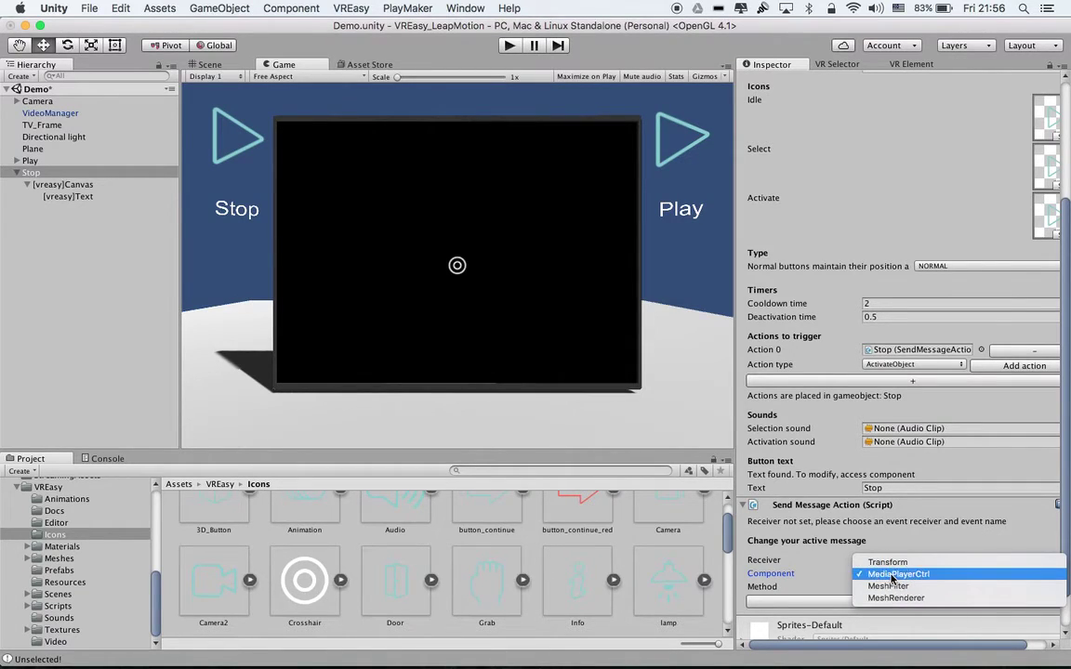
click(891, 578)
click(70, 112)
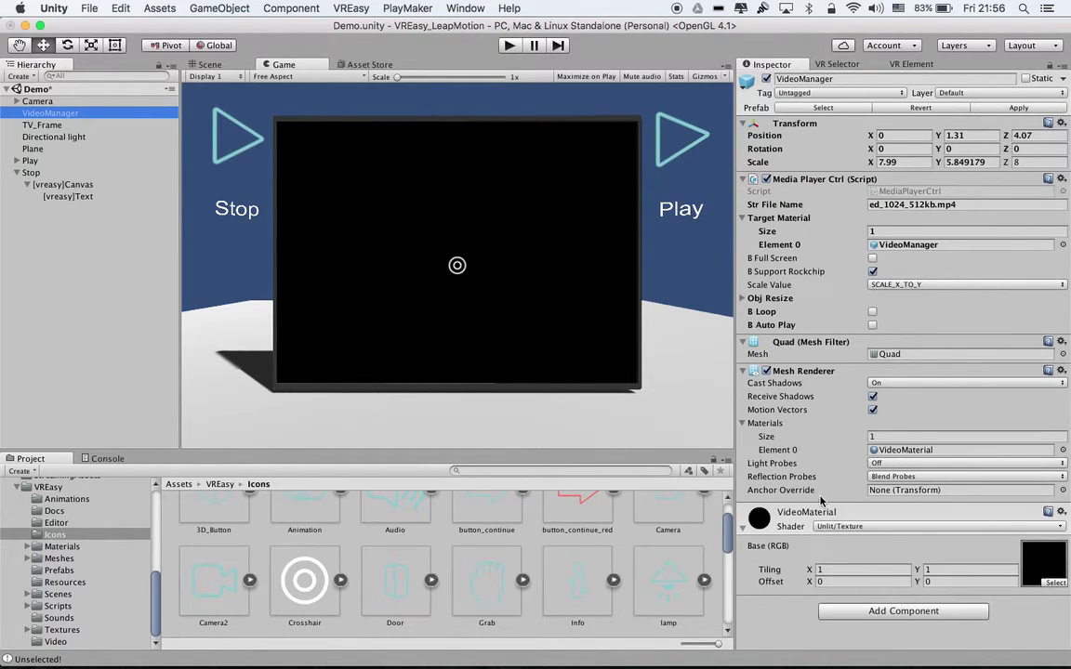
Step: Reassign VideoManager's MediaPlayerCtrl as the Stop button's receiver, choose method Stop, and set the event
click(37, 173)
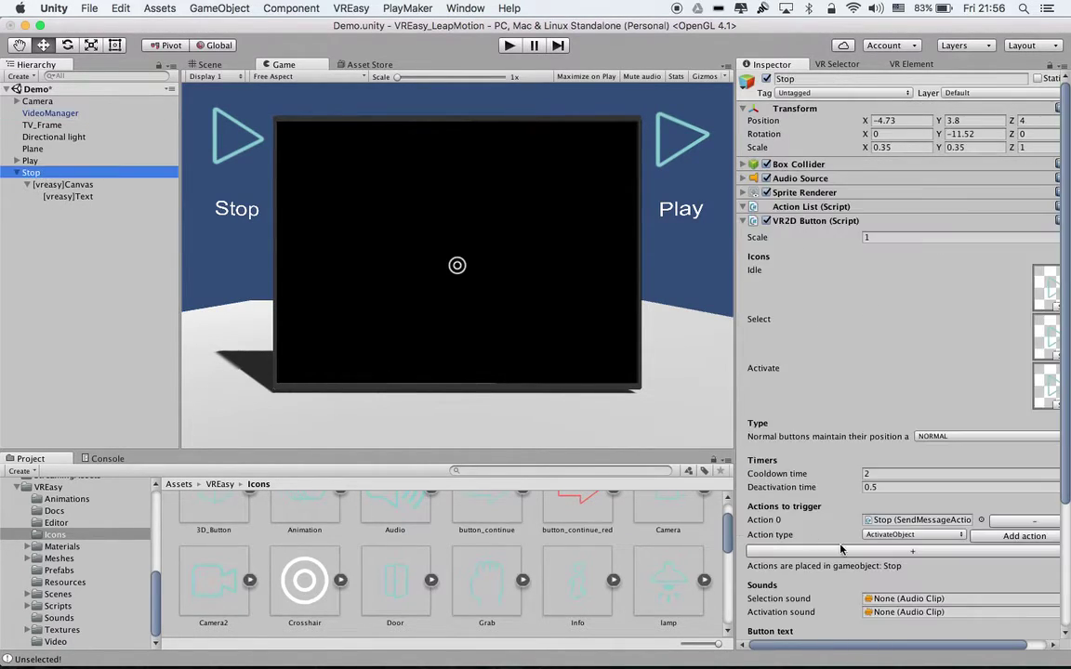
scroll(834, 558, down, 10)
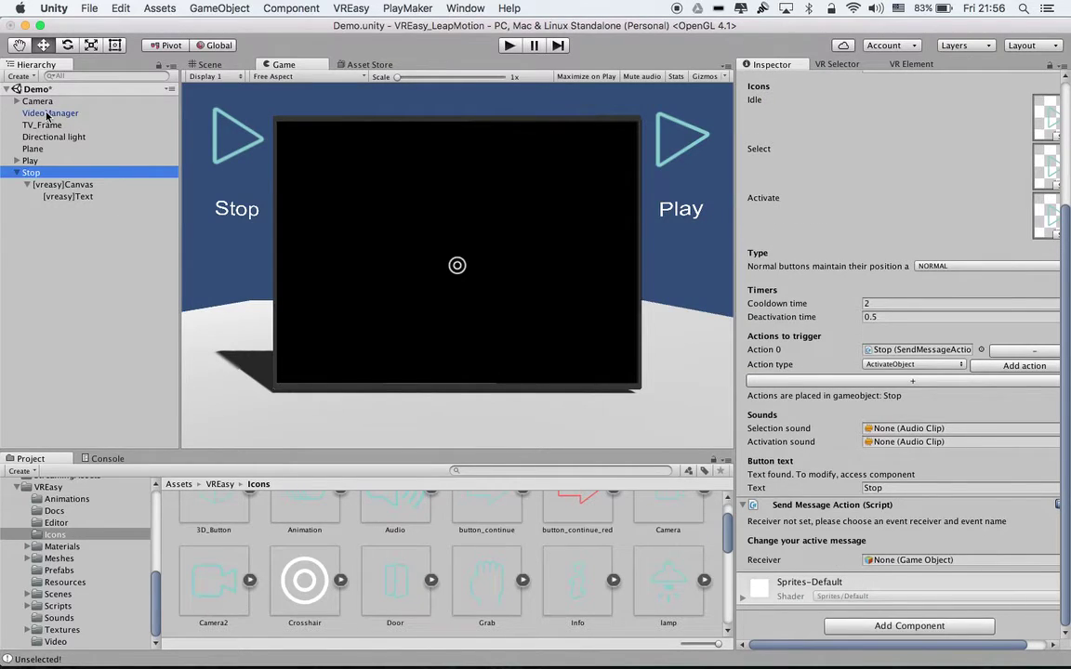
drag(46, 114, 878, 560)
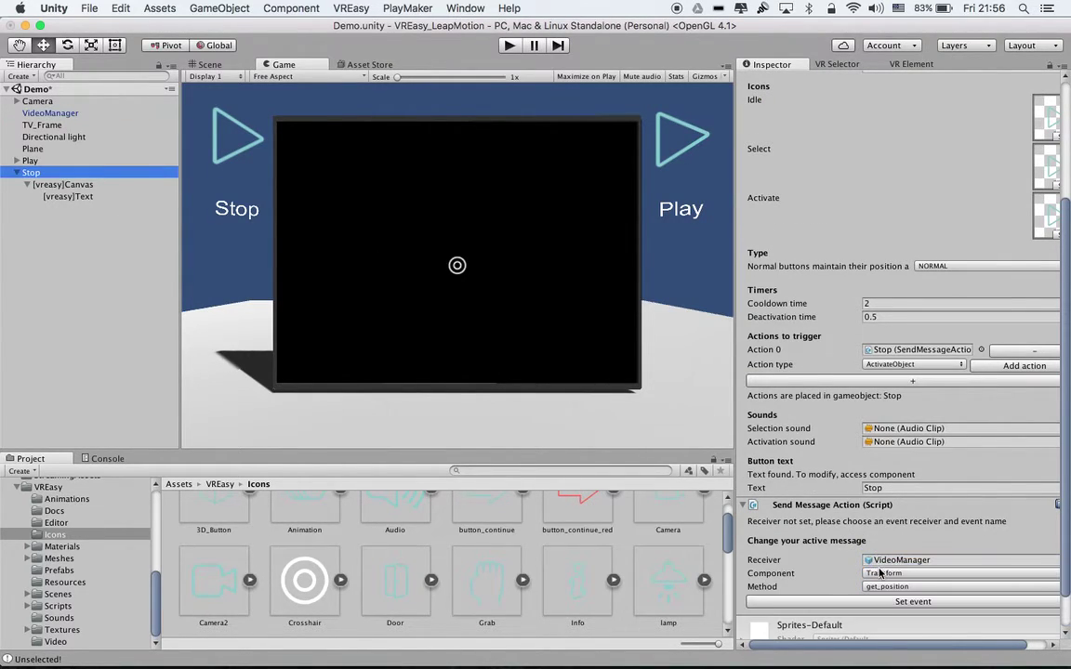
click(880, 573)
click(890, 587)
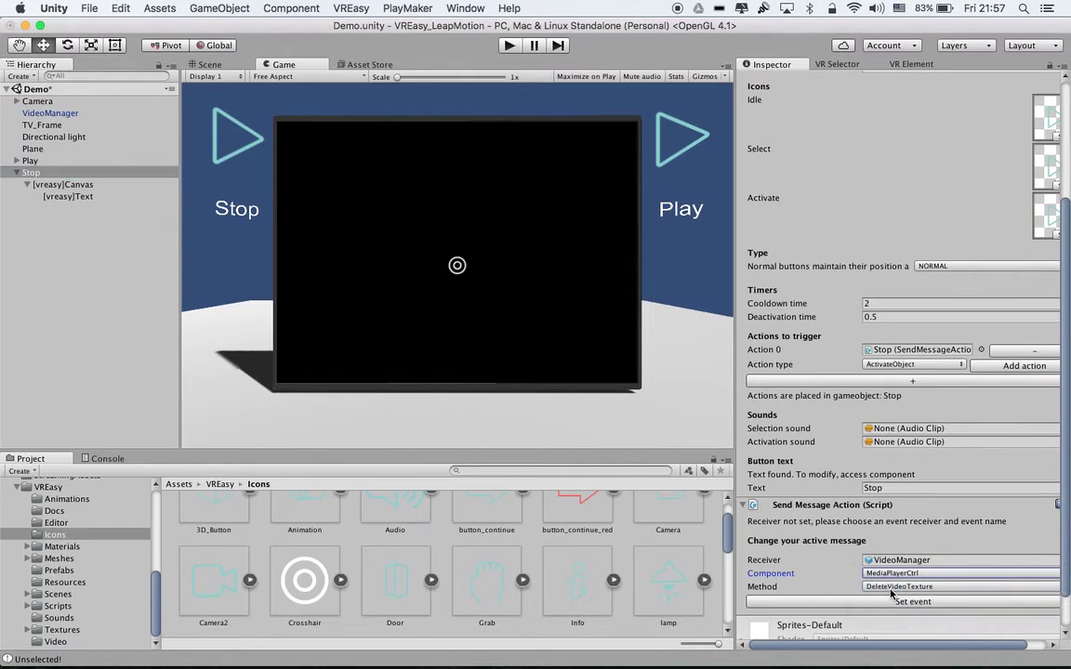
click(891, 588)
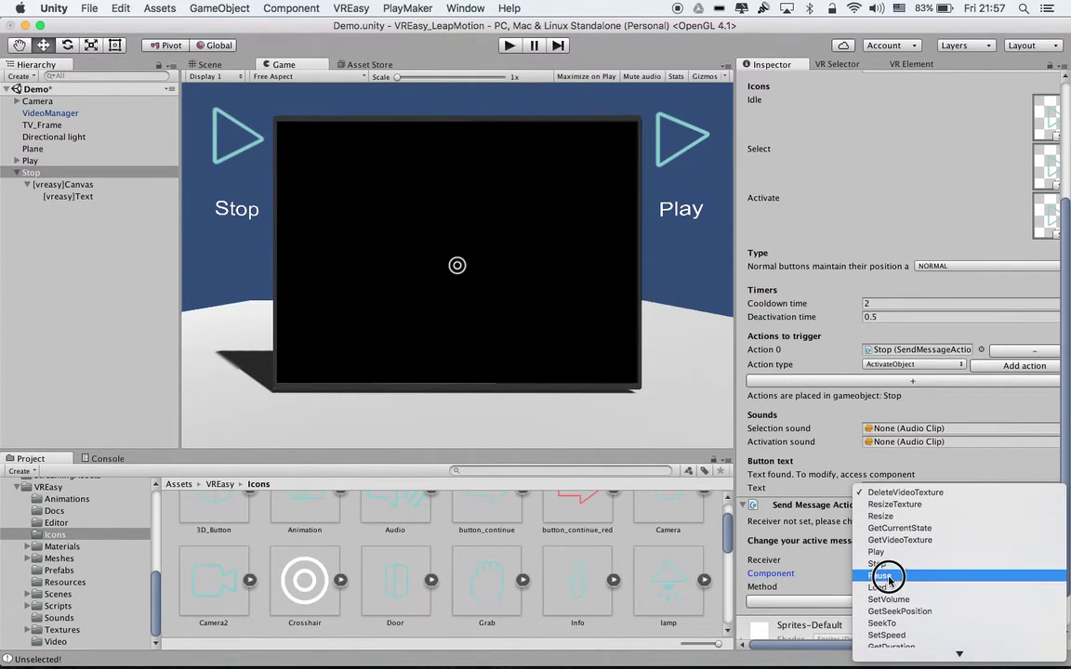
click(878, 564)
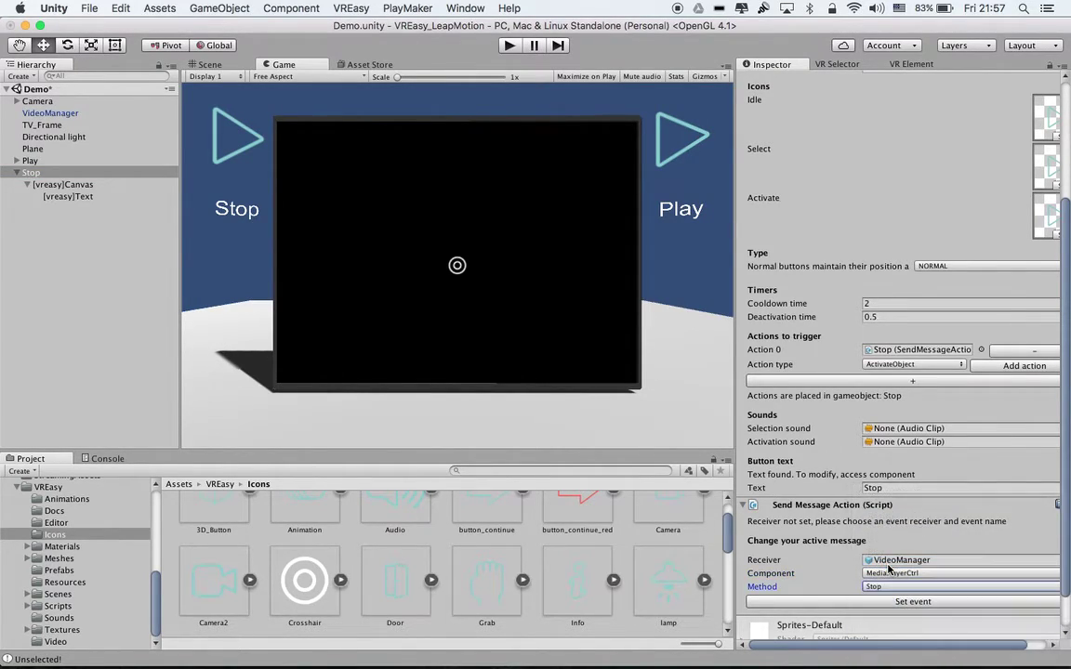
click(913, 601)
click(512, 47)
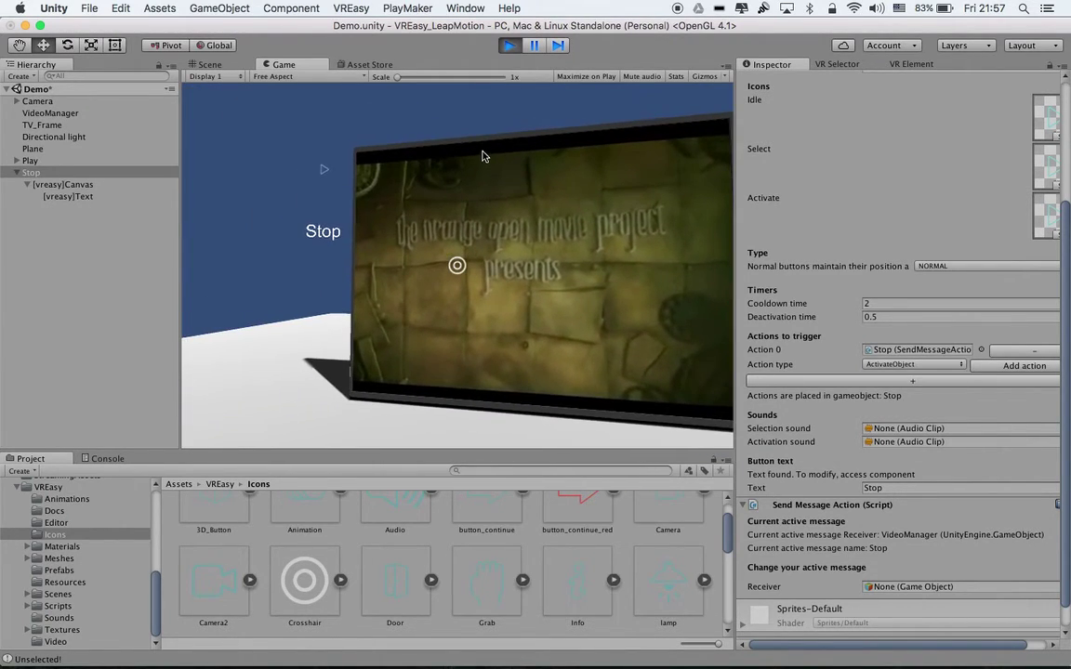
click(509, 44)
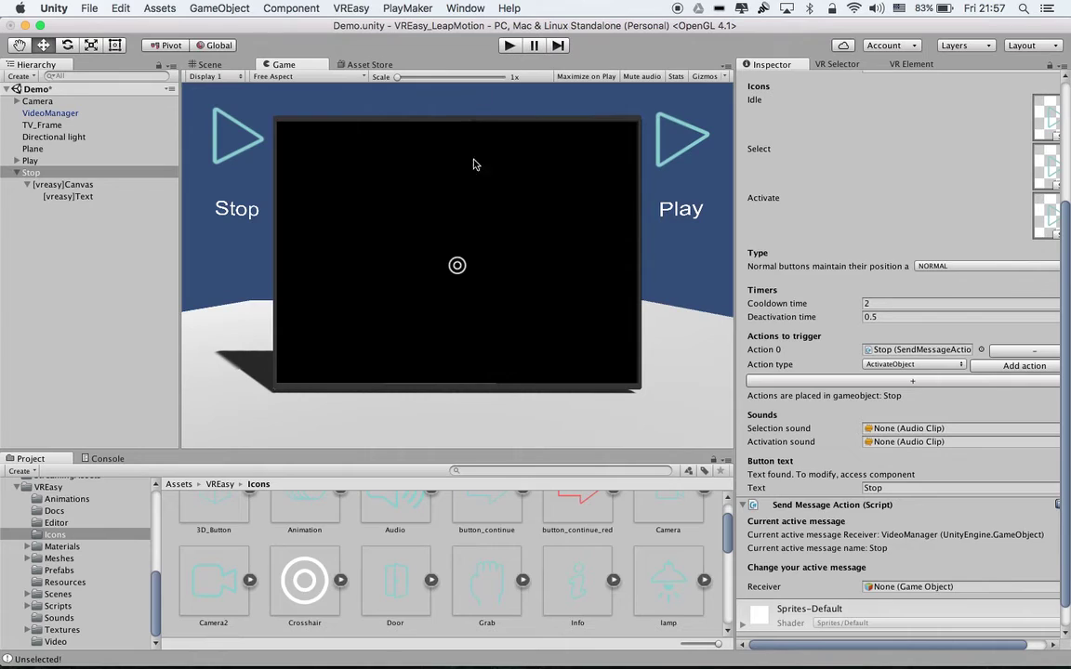